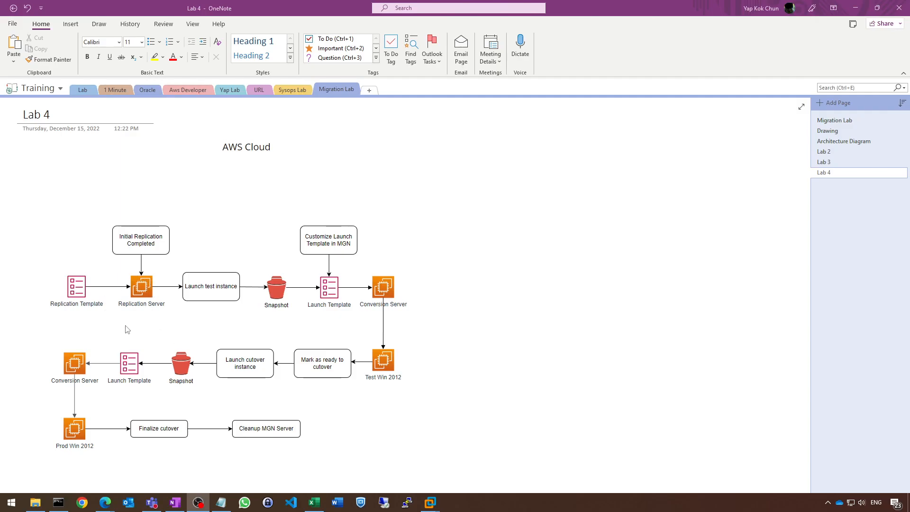
Switch to the AWS console in Edge and open the Application Migration Service source servers list.
mouse_move(106, 503)
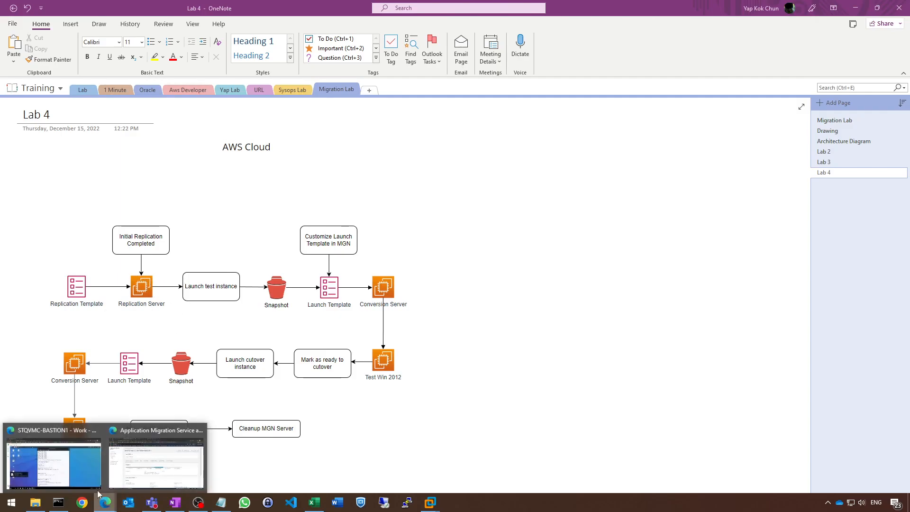
left_click(167, 480)
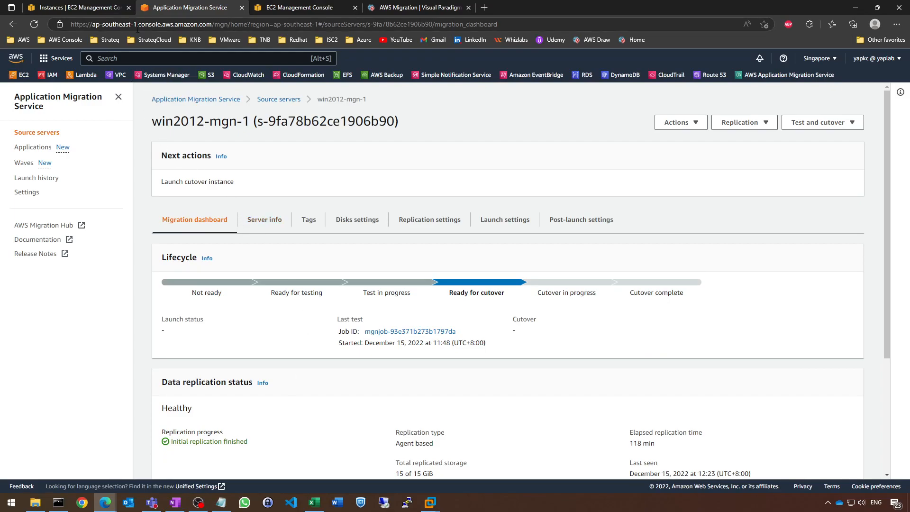
left_click(42, 134)
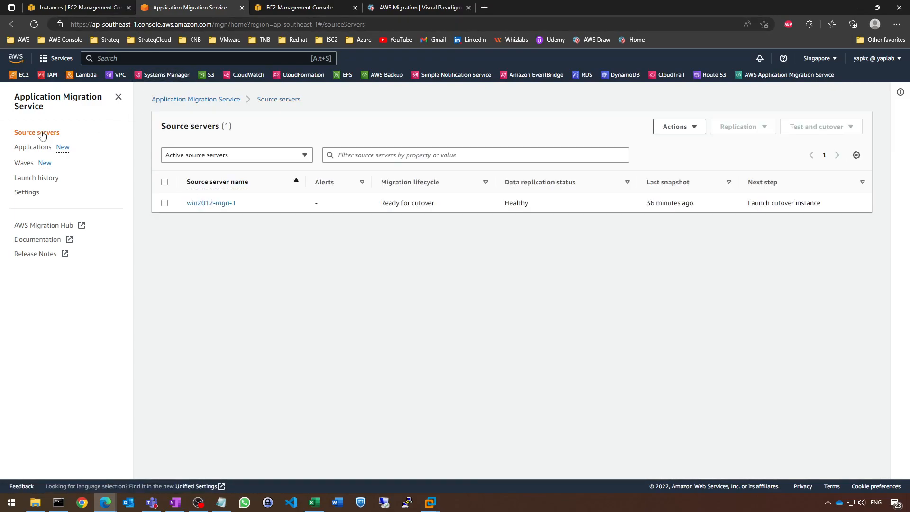
Refresh the EC2 instances list and review the existing Elastic Block Store snapshots.
left_click(93, 6)
left_click(601, 94)
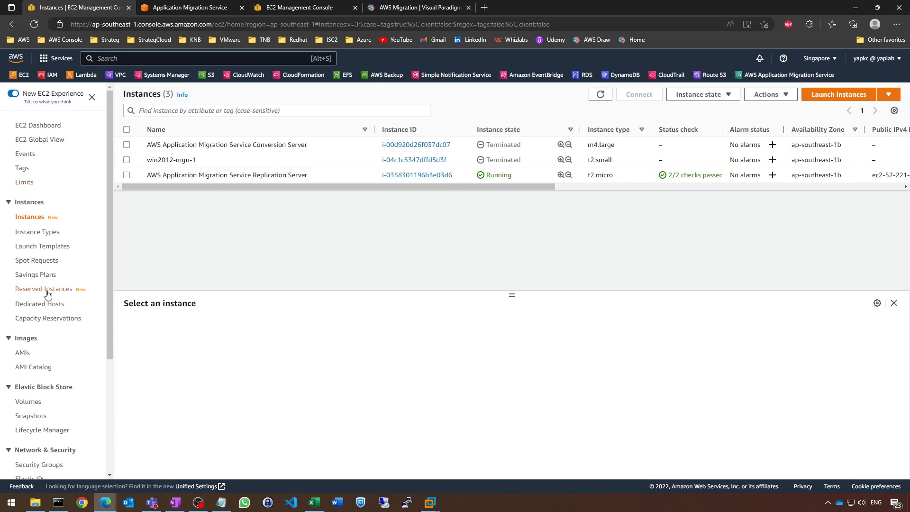
scroll(47, 290, "down", 2)
left_click(32, 357)
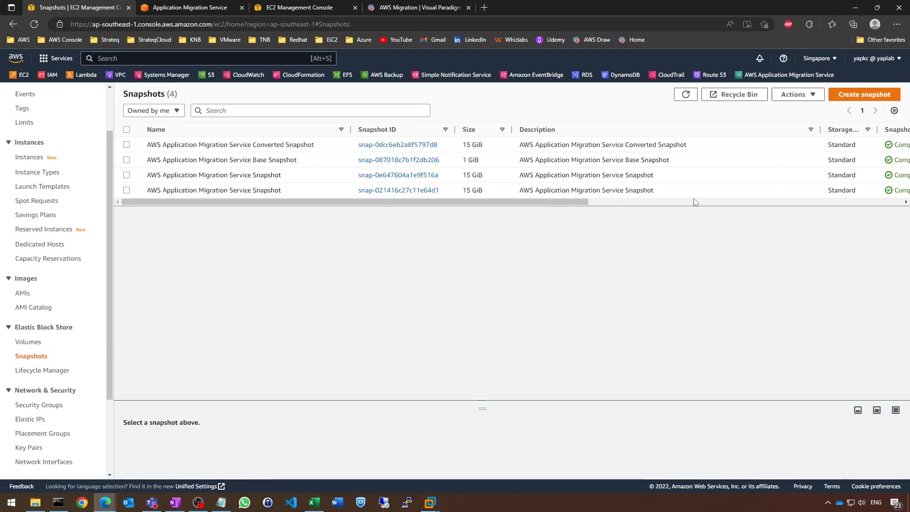
left_click_drag(574, 203, 506, 215)
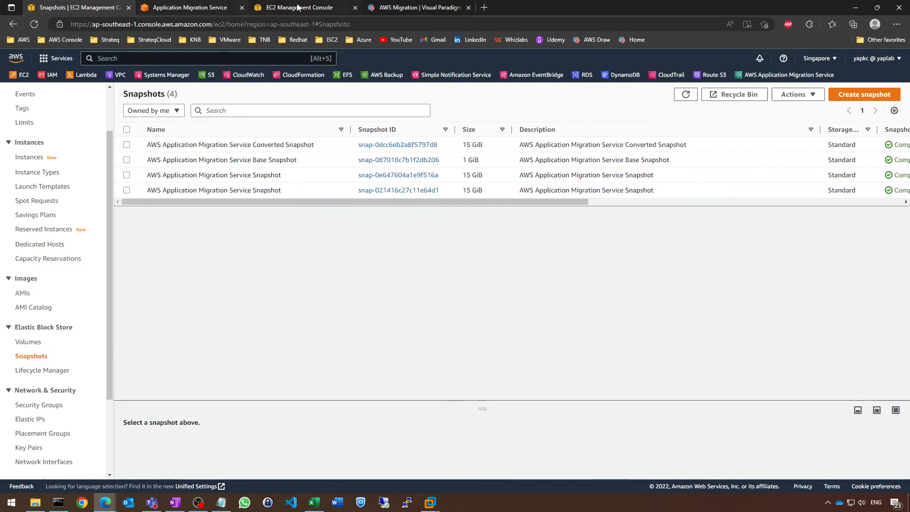
Close the launch template and AWS Migration diagram pages, keeping the source servers page open.
left_click(193, 8)
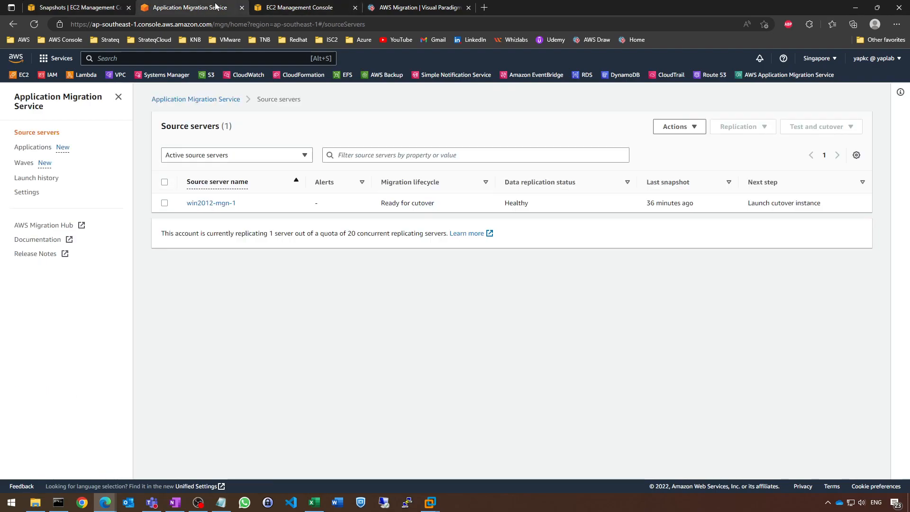
left_click(311, 6)
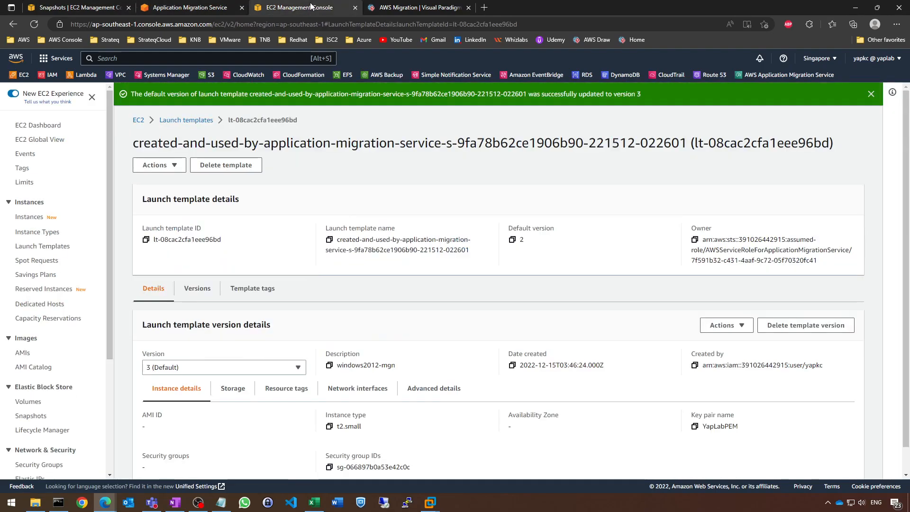
left_click(185, 7)
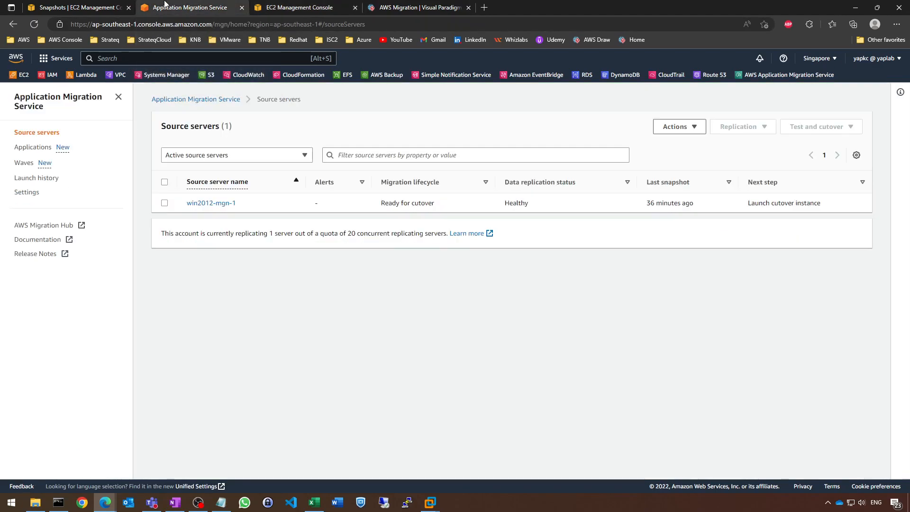
left_click(355, 8)
left_click(355, 8)
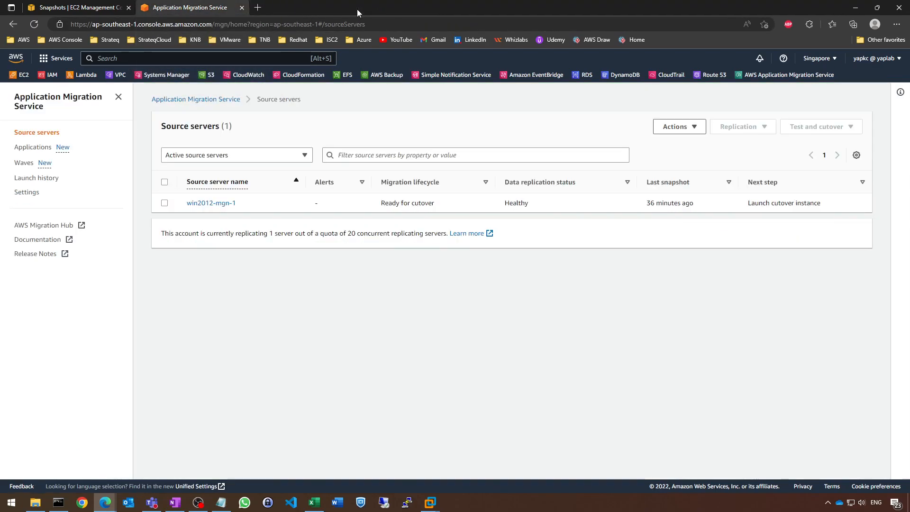
Launch a cutover instance for the source server win2012-mgn-1.
left_click(189, 203)
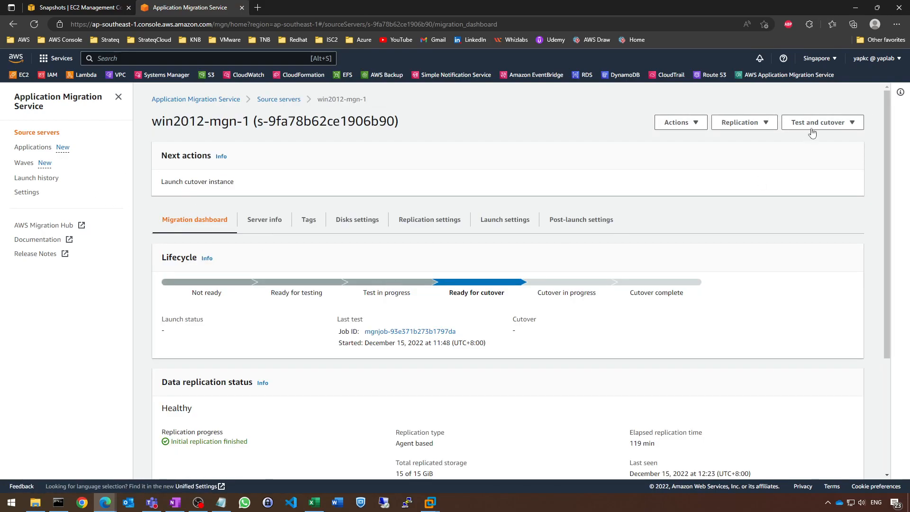
left_click(822, 124)
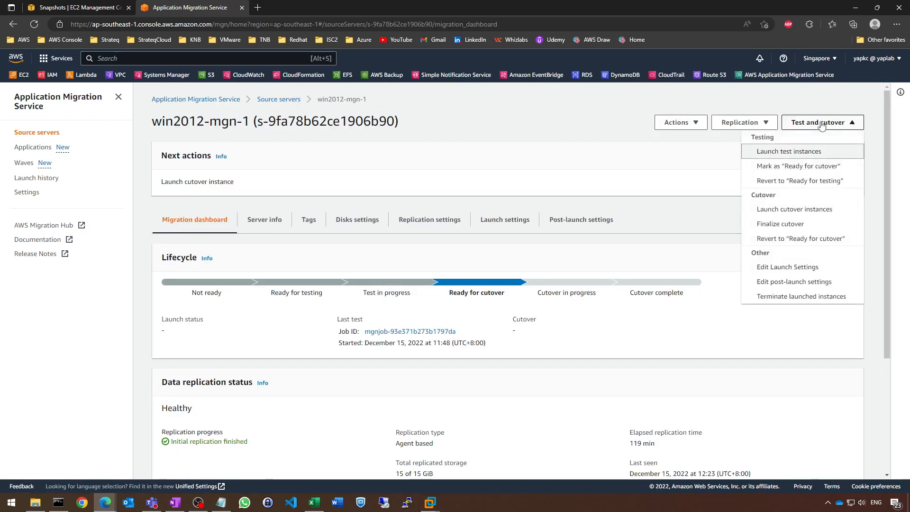
left_click(773, 214)
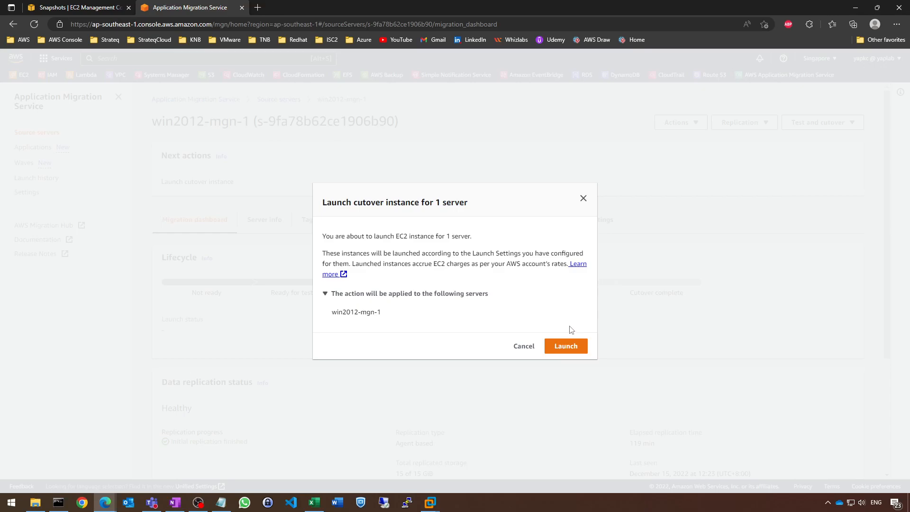
left_click(566, 347)
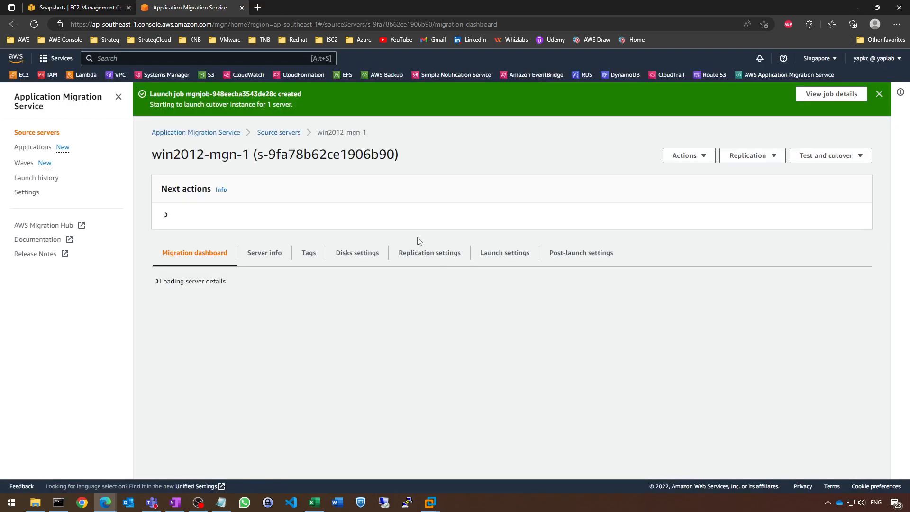
Open the new cutover launch job from the launch history and review its job log and source server status.
scroll(419, 242, "down", 3)
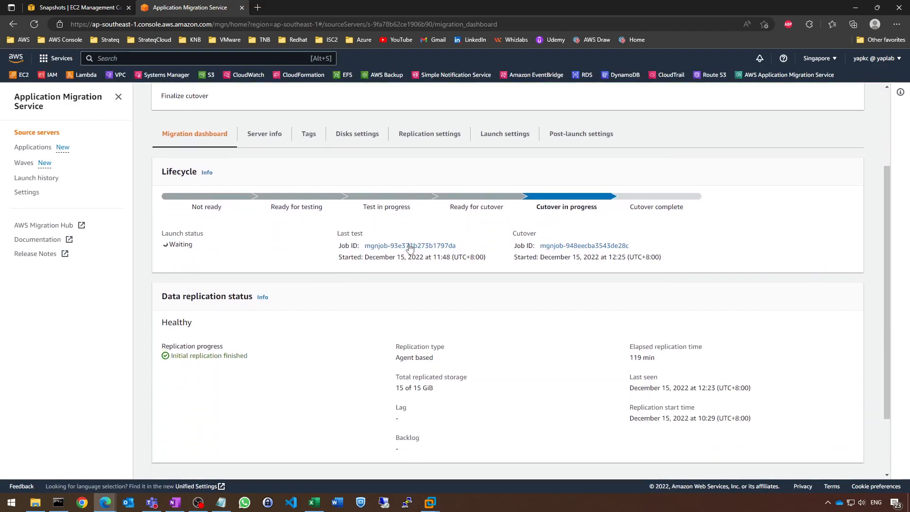
left_click(408, 247)
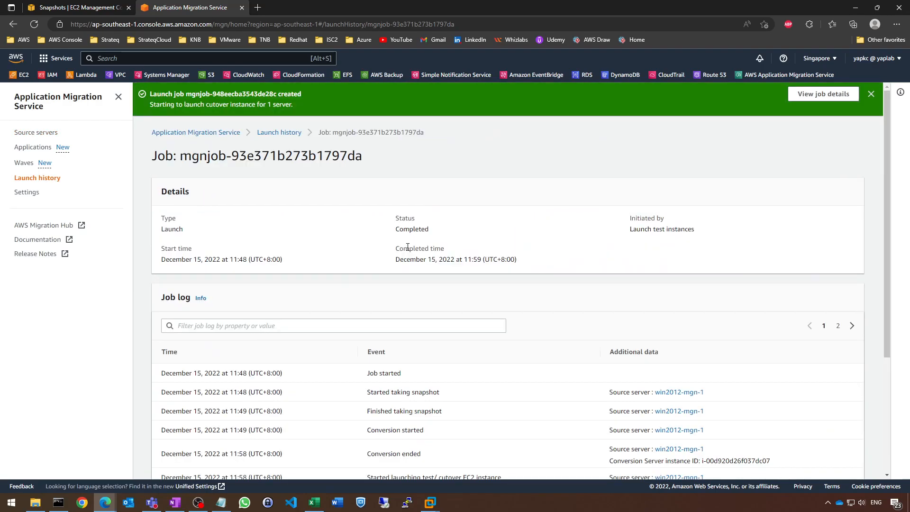
left_click(49, 179)
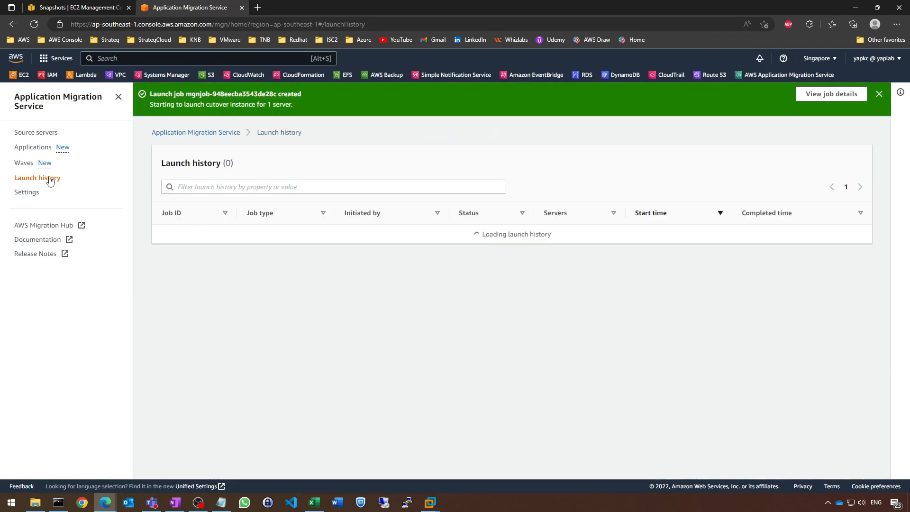
left_click(246, 234)
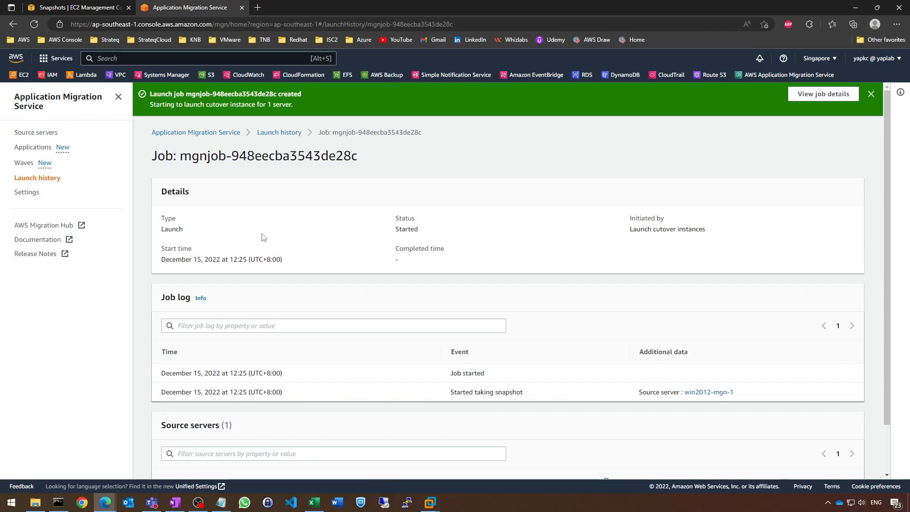
scroll(502, 361, "down", 2)
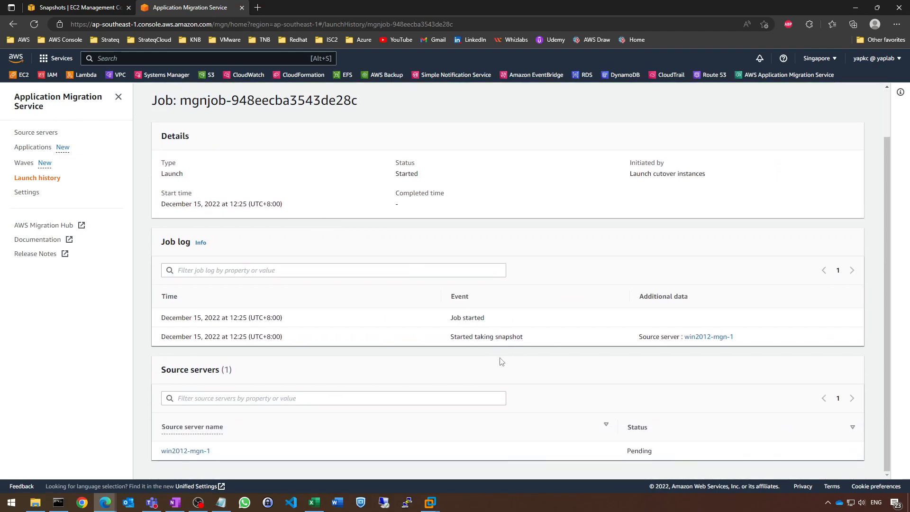
Refresh the EC2 snapshots list and select the pending Application Migration Service snapshot to view its details.
left_click(98, 12)
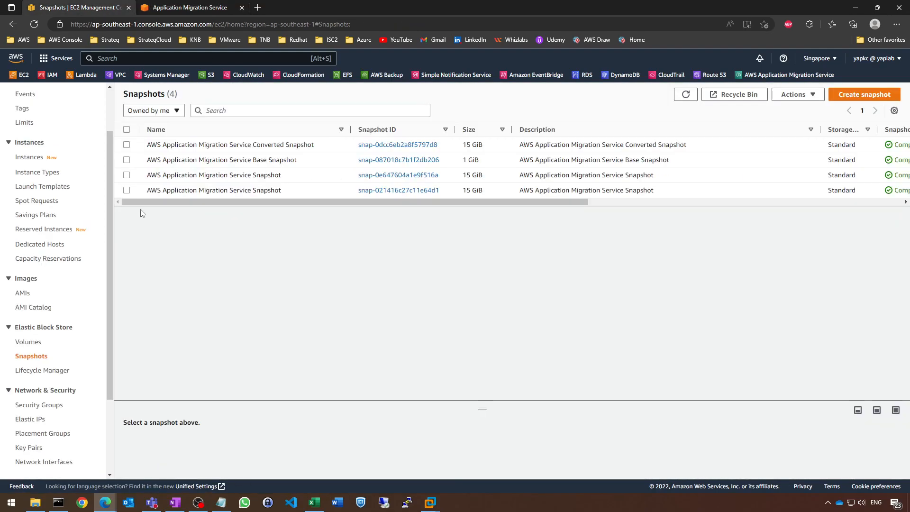
left_click(685, 94)
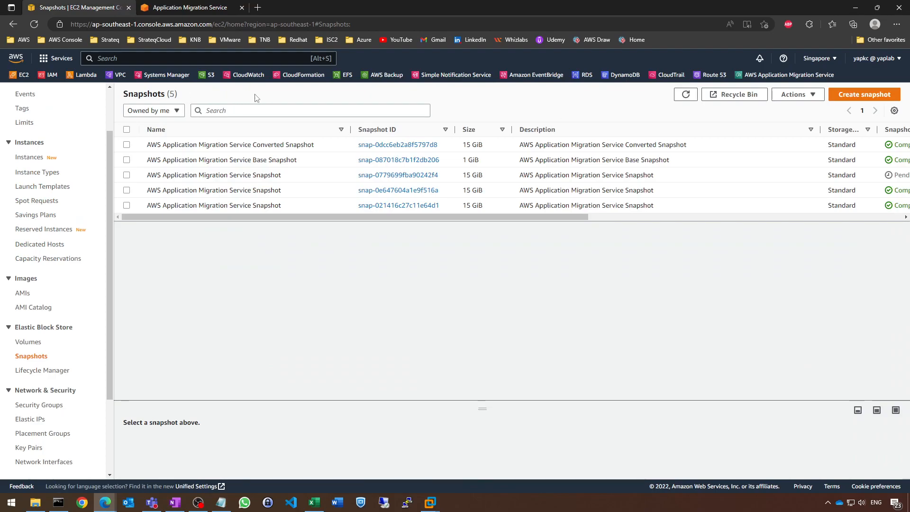
left_click(863, 179)
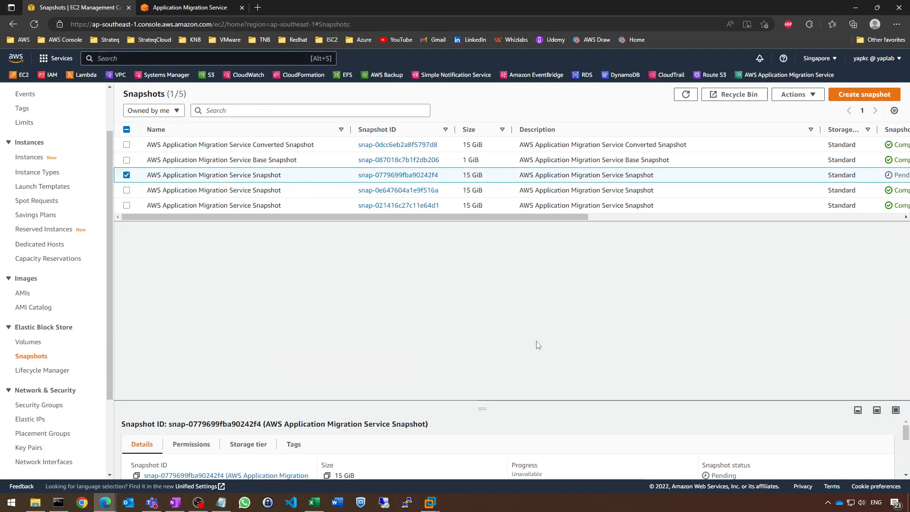
left_click_drag(530, 217, 387, 248)
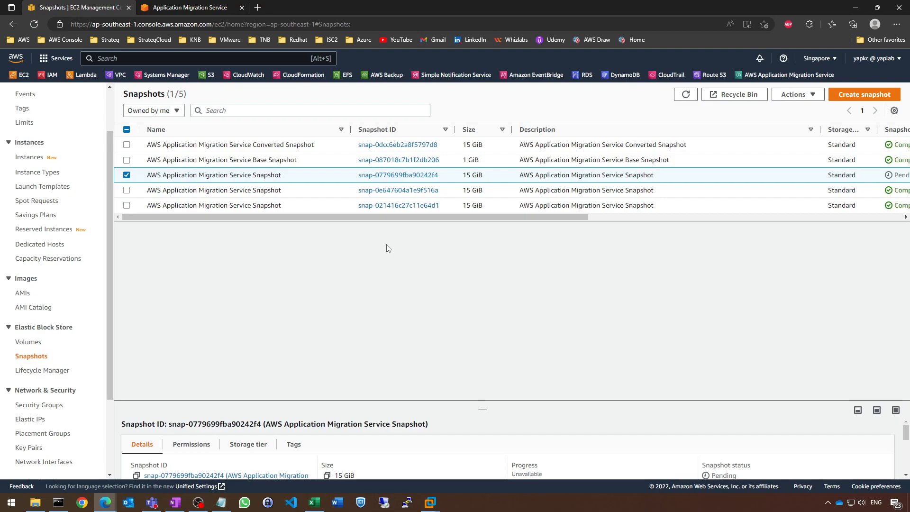
Open the EC2 instances list and review the Lab 4 migration flow diagram in OneNote.
left_click(22, 160)
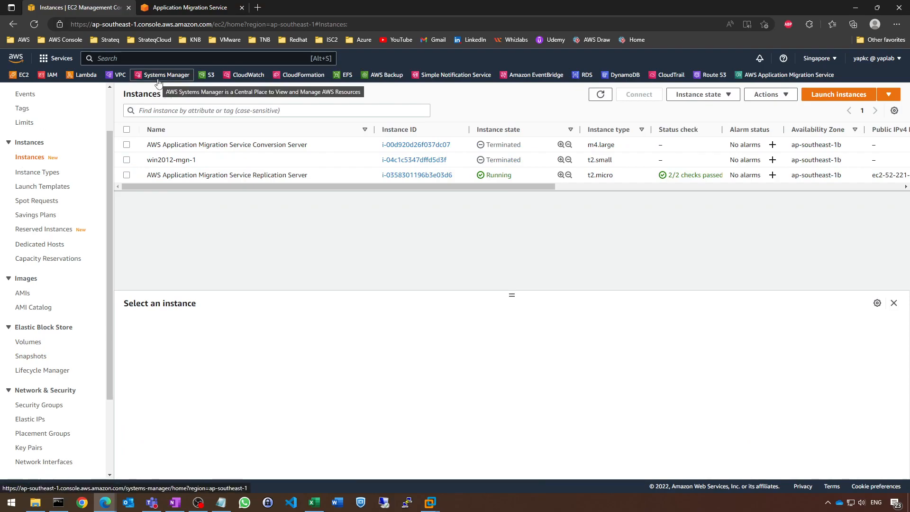
left_click(171, 505)
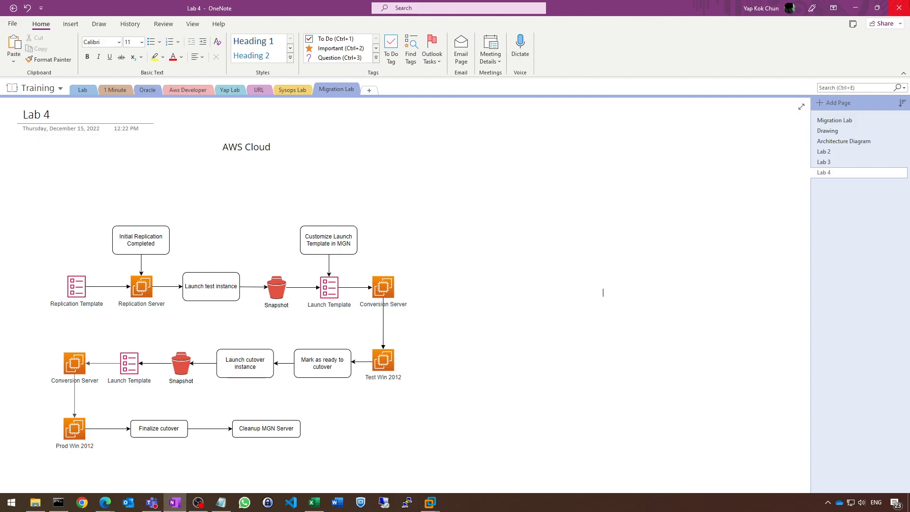
left_click(864, 9)
Check and reload the cutover job's log, and refresh the EC2 instances list to look for the conversion server.
left_click(204, 8)
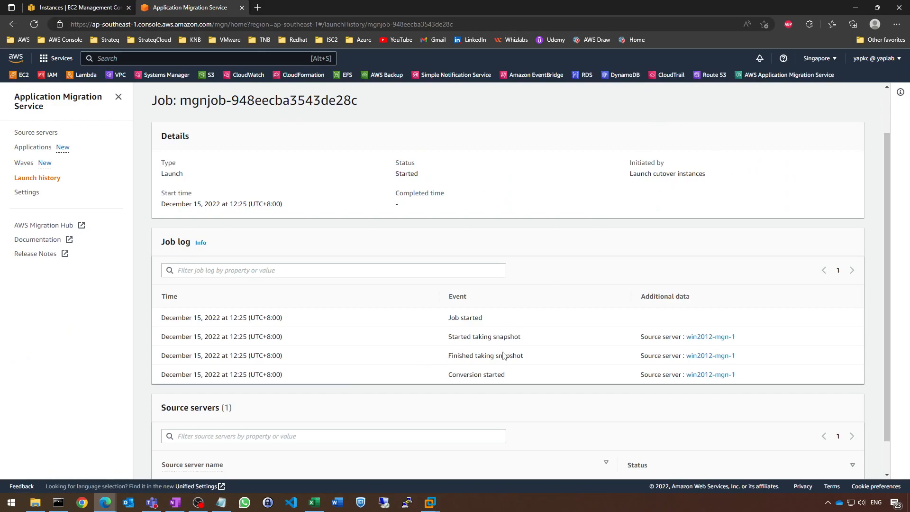
left_click(34, 24)
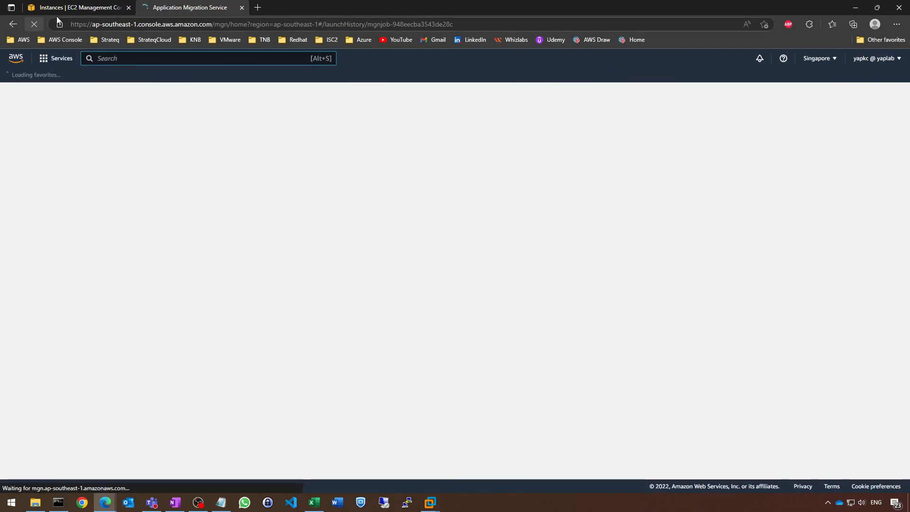
left_click(83, 7)
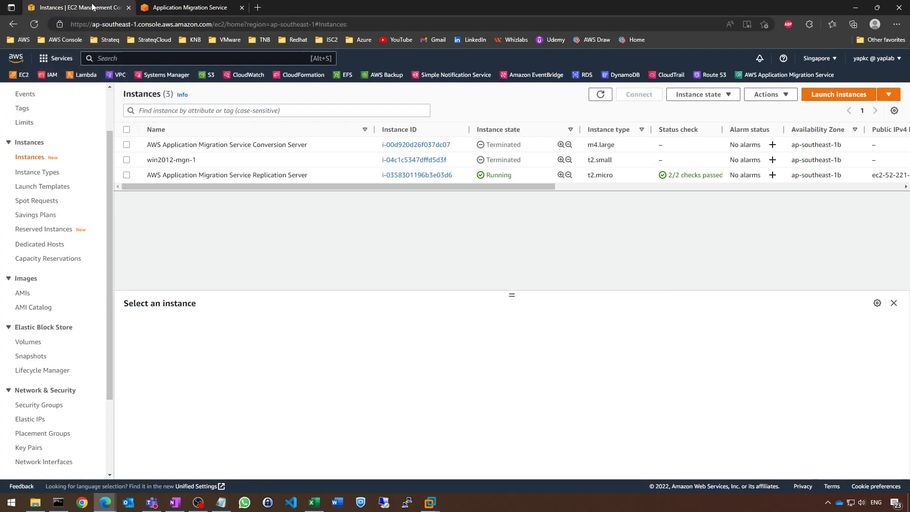
left_click(601, 93)
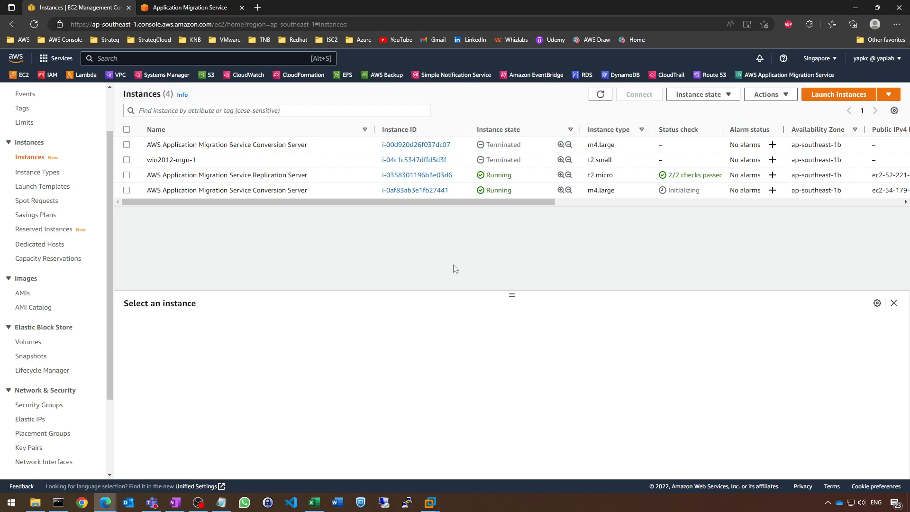
View the details of the running win2012-mgn-1 instance and check the cutover job log for launch progress.
left_click(437, 209)
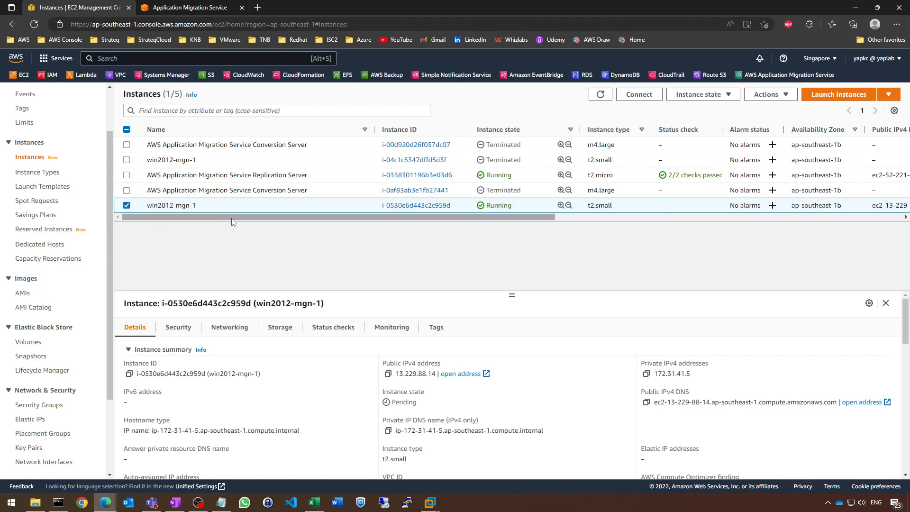
left_click(204, 8)
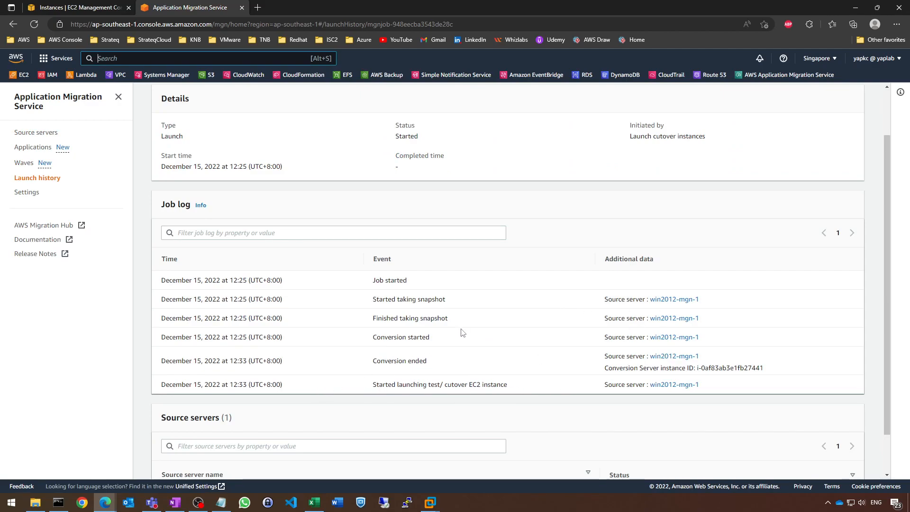
scroll(463, 333, "down", 1)
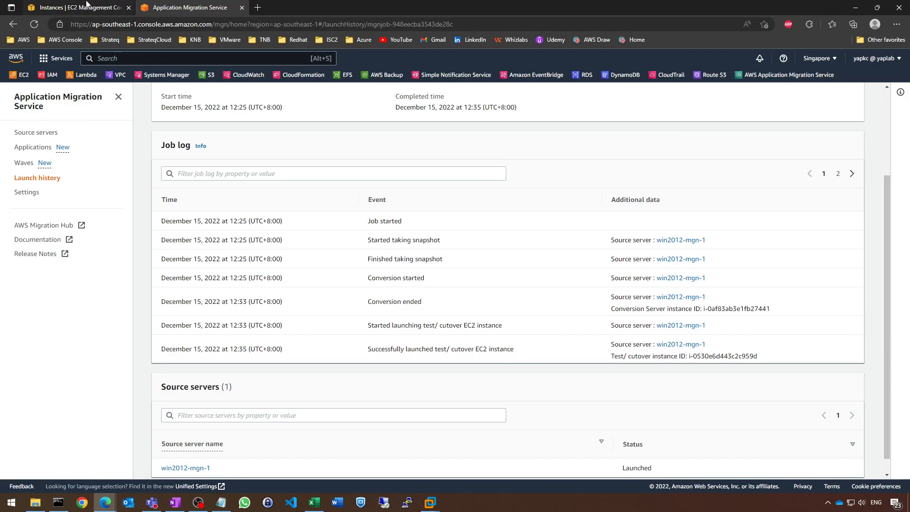
Refresh the EC2 instances list, inspect the new win2012-mgn-1 cutover instance, and return to the cutover job log.
left_click(108, 8)
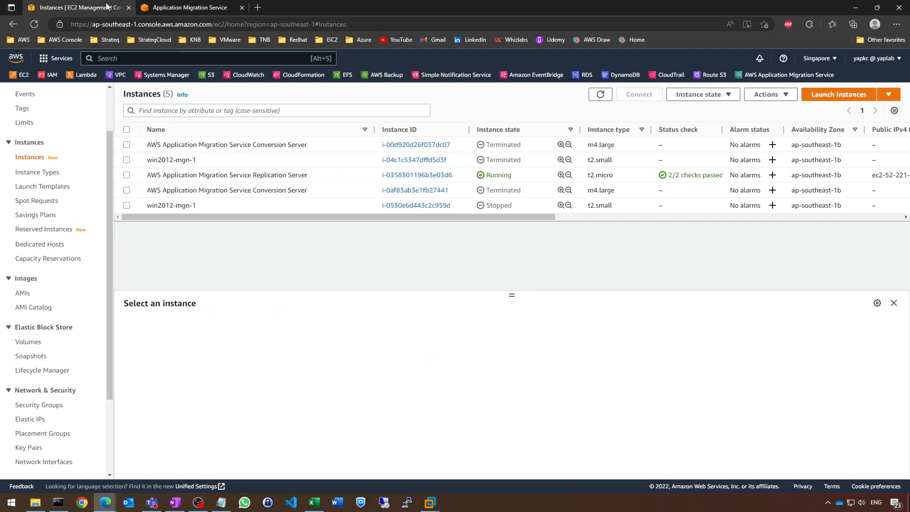
left_click(601, 93)
left_click(127, 205)
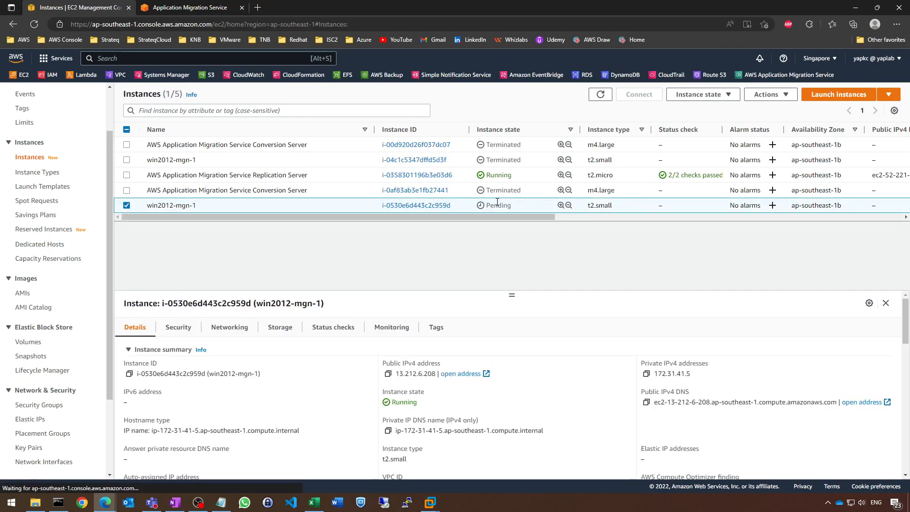
left_click(209, 6)
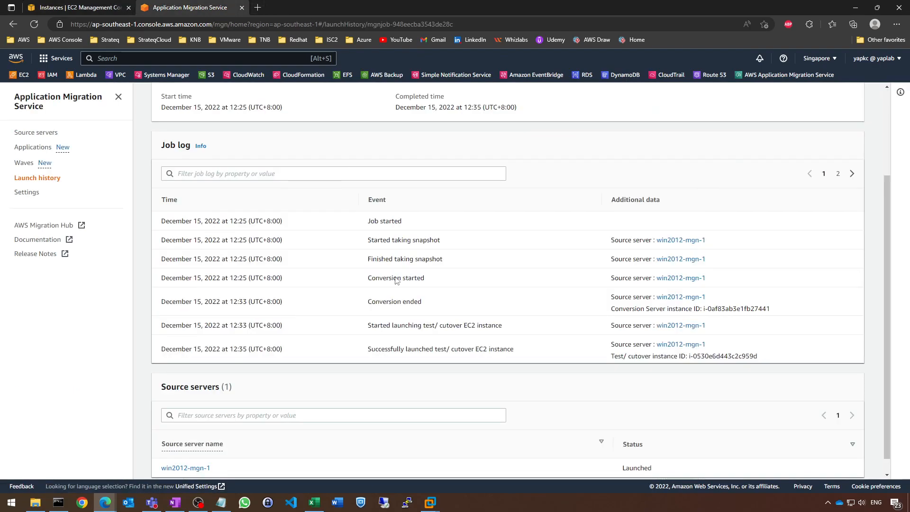
Review the cutover job's details and log, and compare them with the EC2 instances list.
scroll(305, 217, "up", 3)
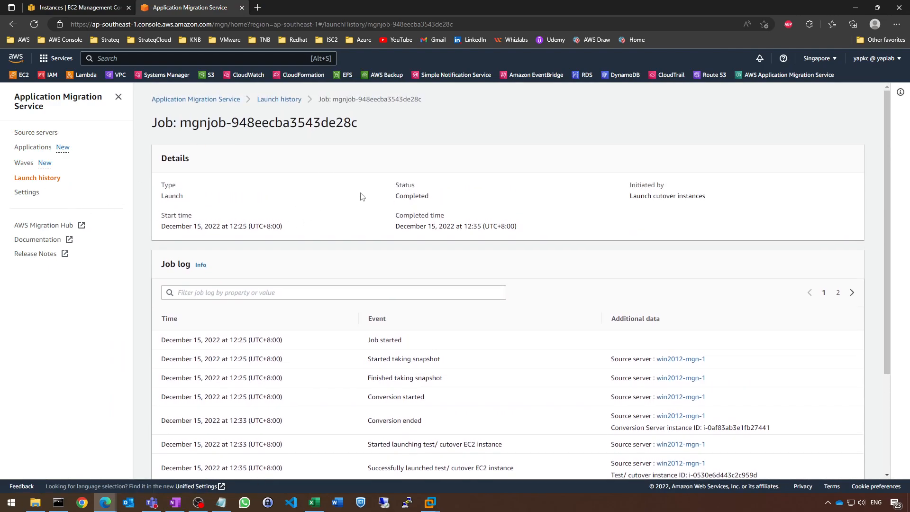
scroll(375, 361, "down", 1)
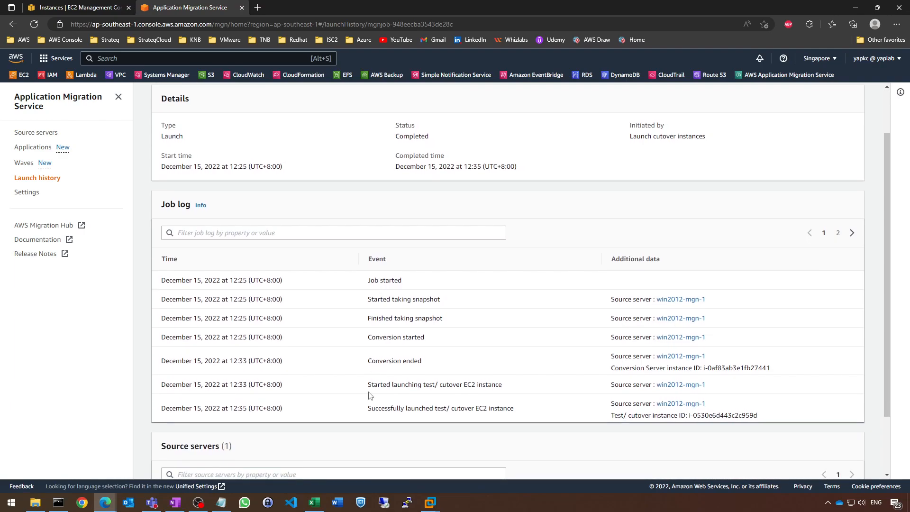
left_click(100, 6)
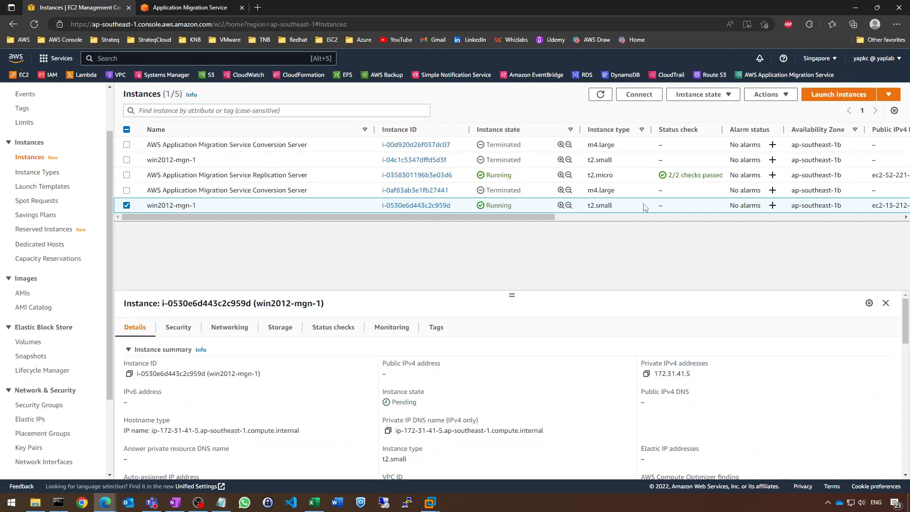
left_click(165, 6)
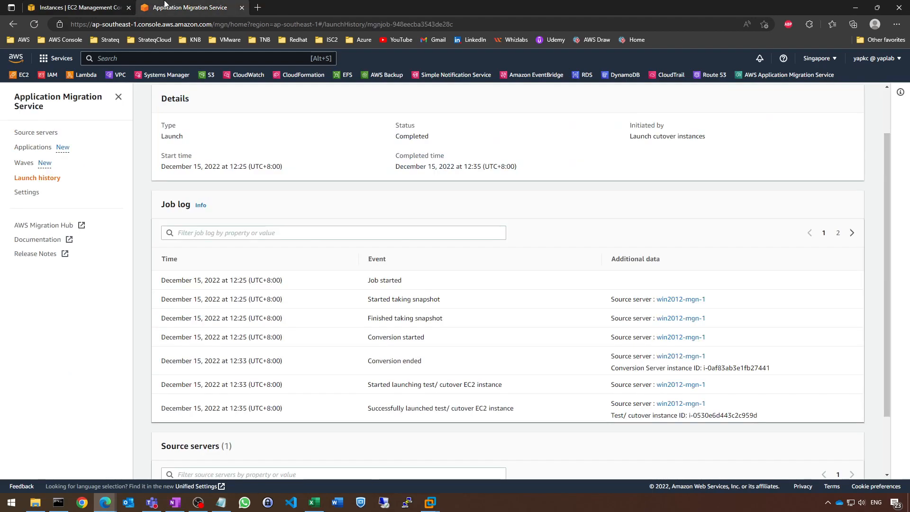
Open the win2012-mgn-1 source server's migration dashboard and review its available cutover actions alongside the EC2 instances list.
left_click(37, 135)
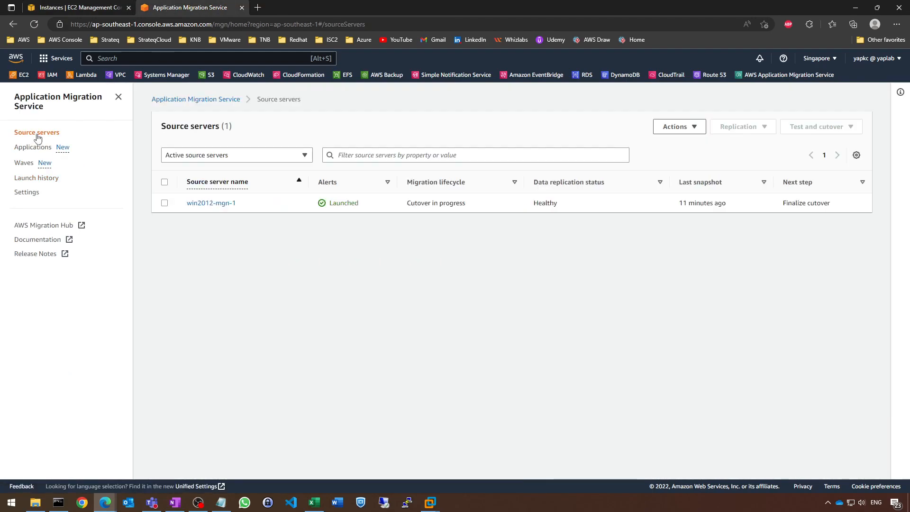
left_click(211, 202)
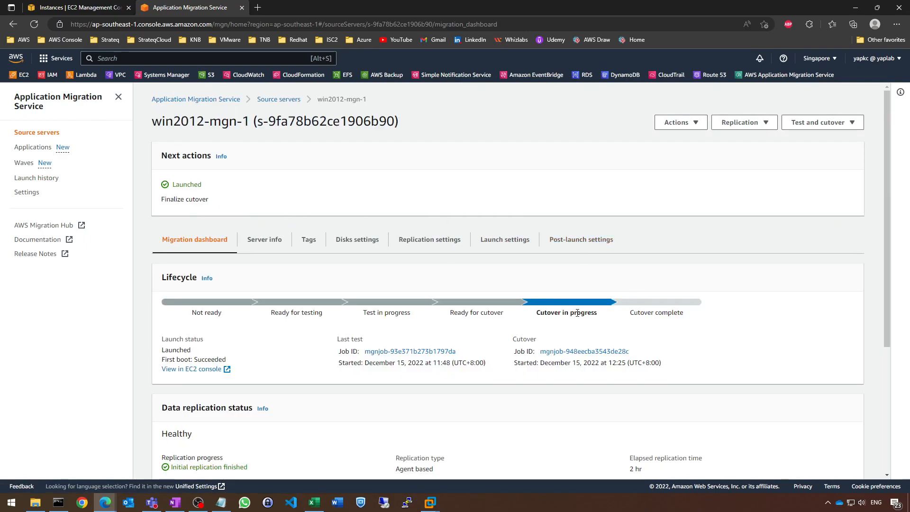
left_click(823, 122)
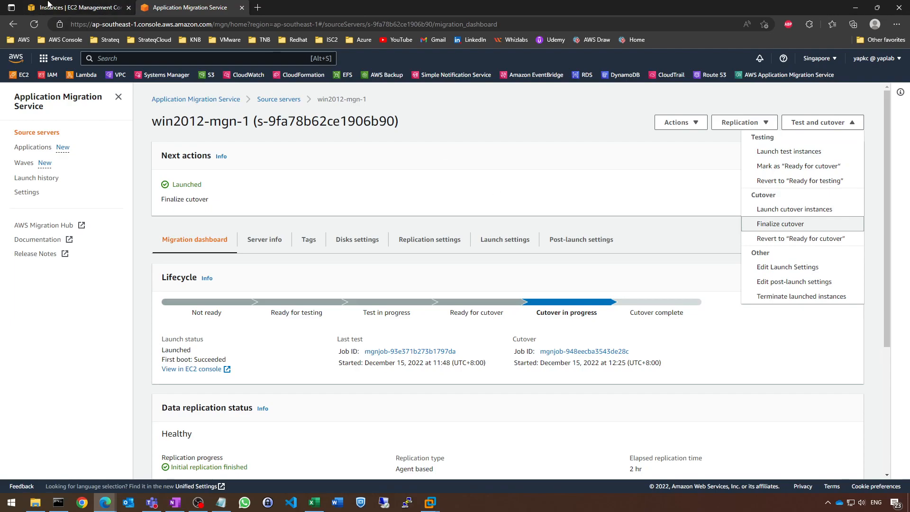
left_click(42, 6)
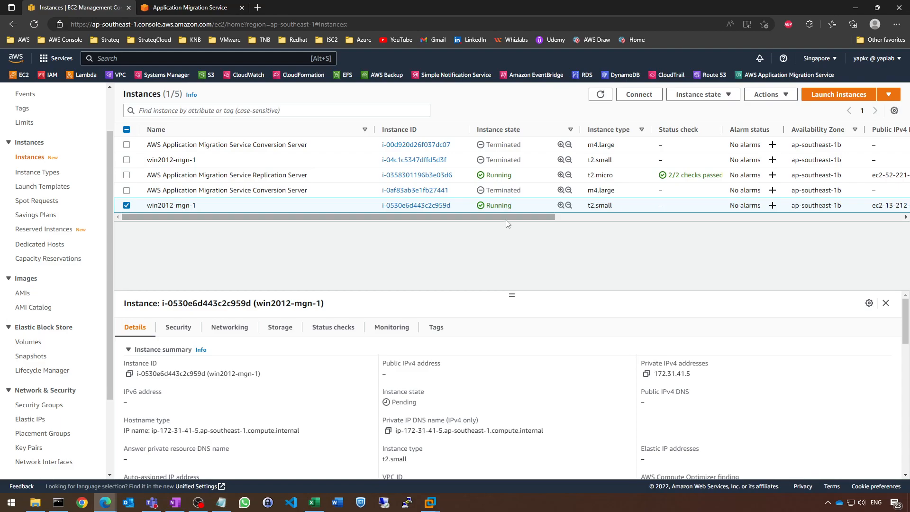
left_click(216, 7)
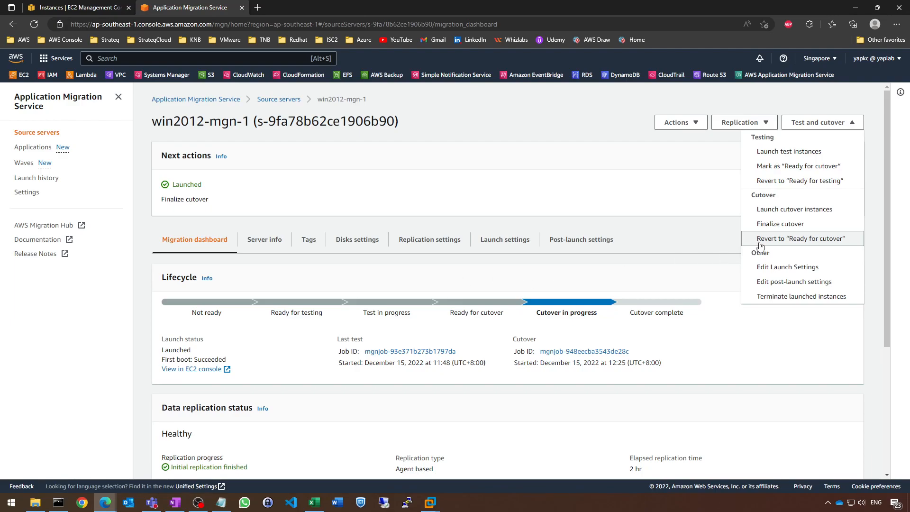
left_click(735, 354)
Refresh the EC2 instances list and view the running win2012-mgn-1 instance's details for its public IPv4 address.
left_click(90, 4)
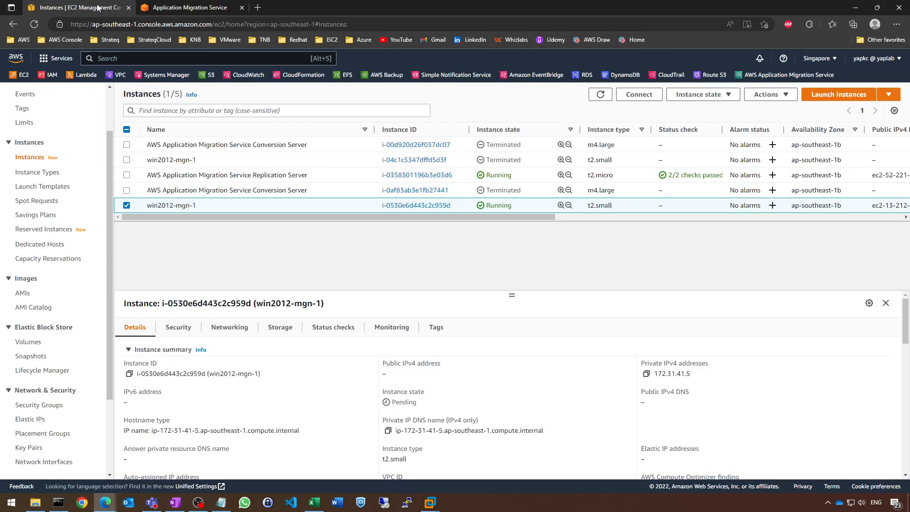
left_click(601, 94)
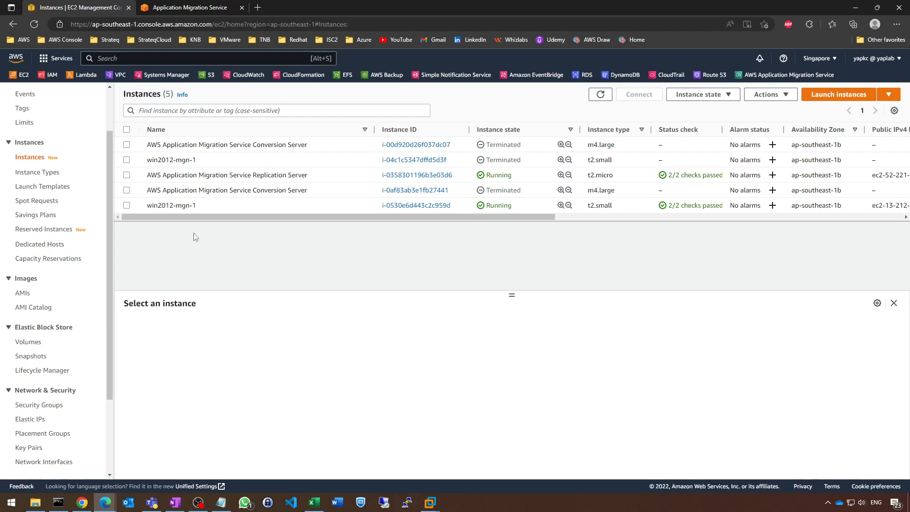
left_click(126, 206)
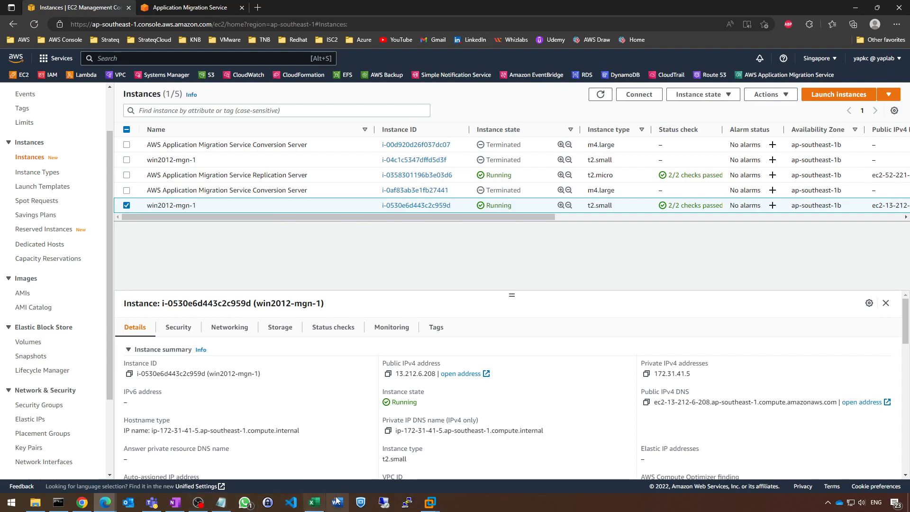
Start a Remote Desktop connection to the cutover instance at 13.212.6.208.
left_click(383, 503)
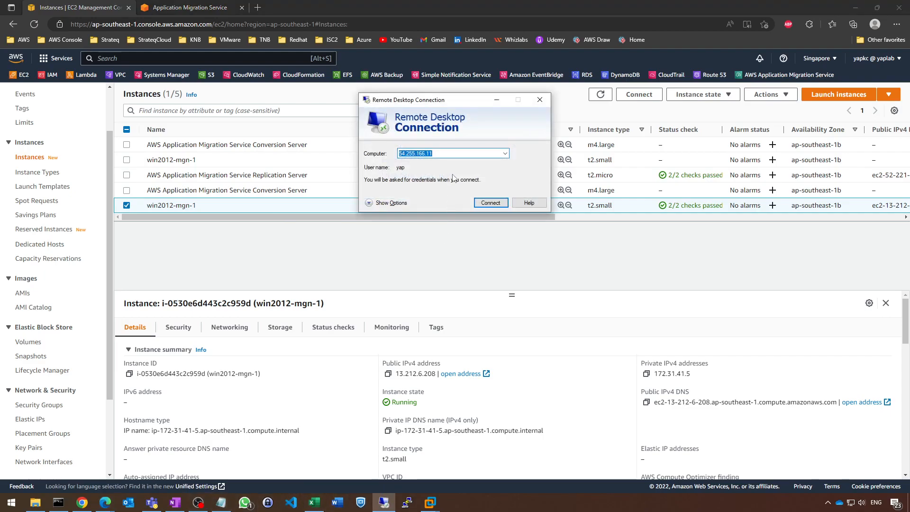
type("13.212.6.208")
key("Return")
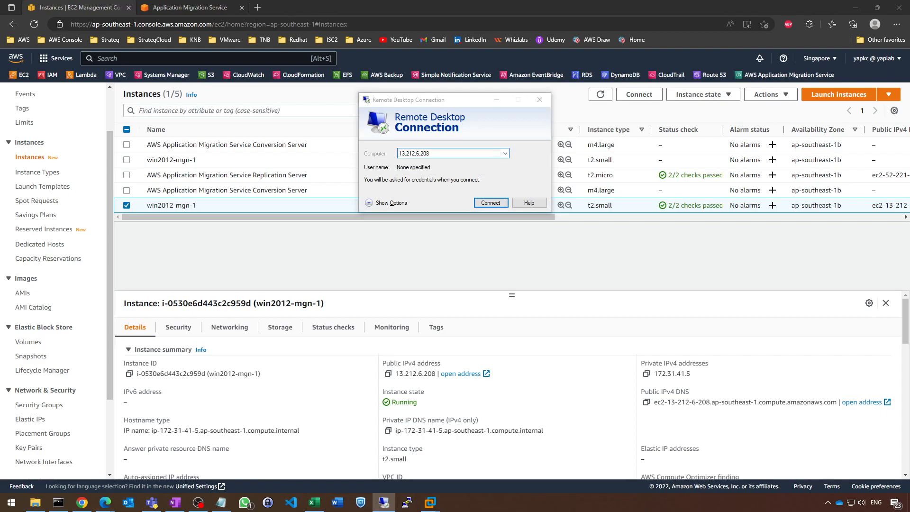
Sign in to the remote server with the account user name and password, and accept the connection.
type("yap")
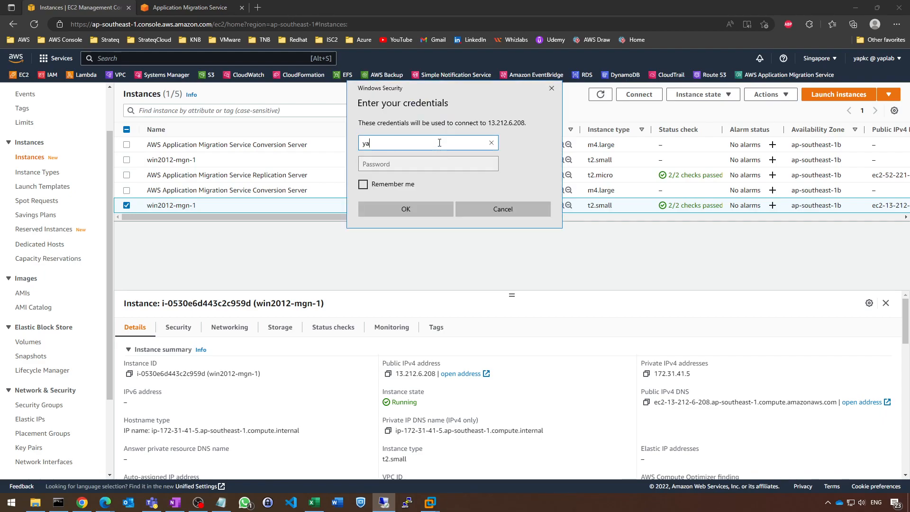
key("Tab")
type("*******")
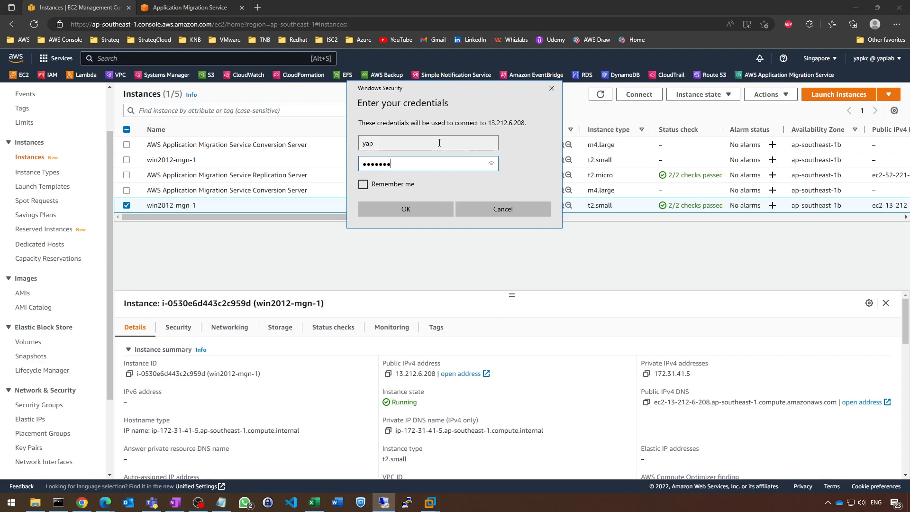
type("*")
key("ctrl+a")
key("BackSpace")
type("**")
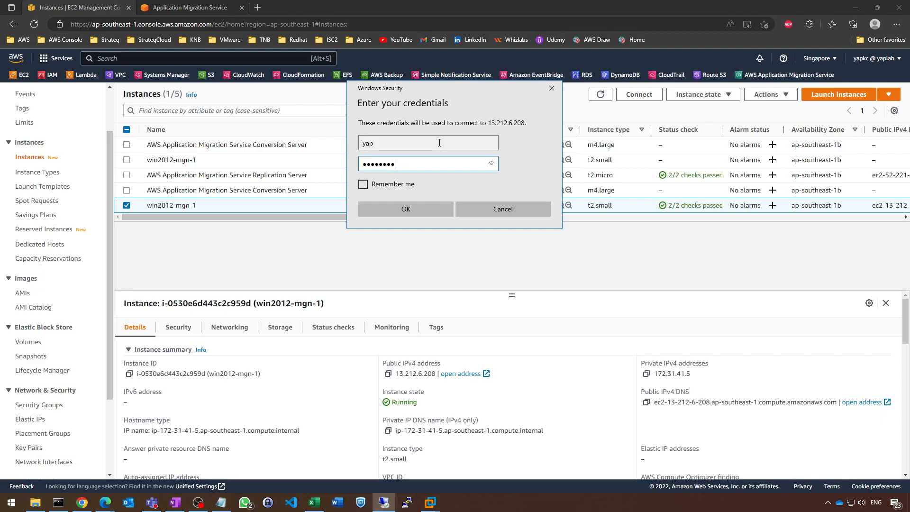
type("******")
key("Return")
left_click(484, 252)
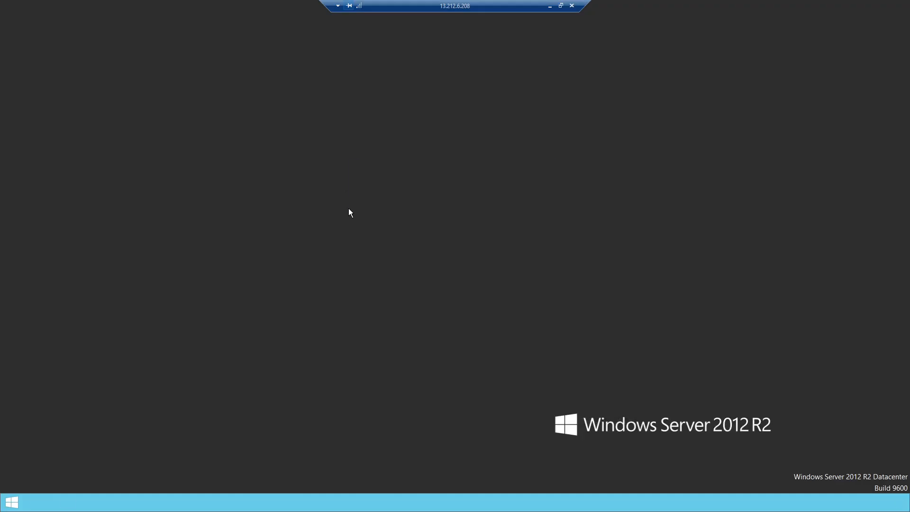
Dismiss the Shutdown Event Tracker on the remote server and minimize the remote session.
left_click(494, 312)
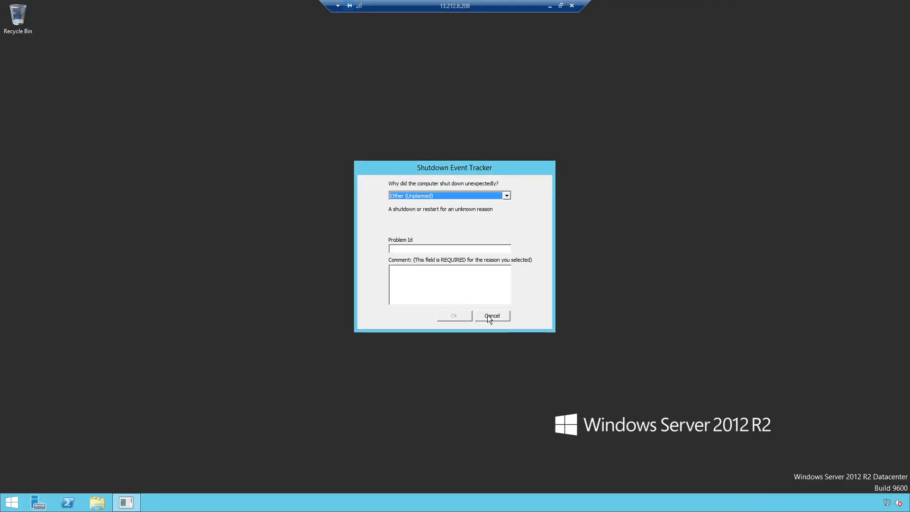
left_click(492, 315)
left_click(548, 8)
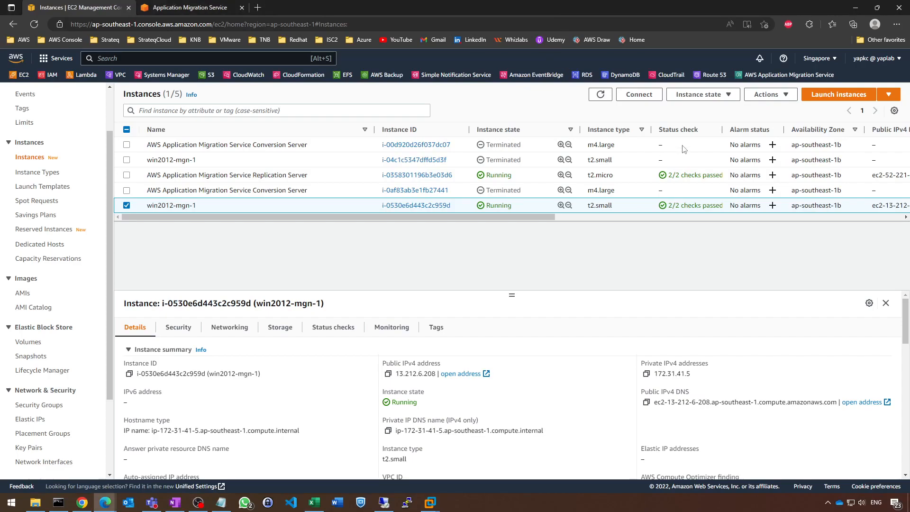
Review the lifecycle and data replication status on the win2012-mgn-1 migration dashboard.
left_click(196, 6)
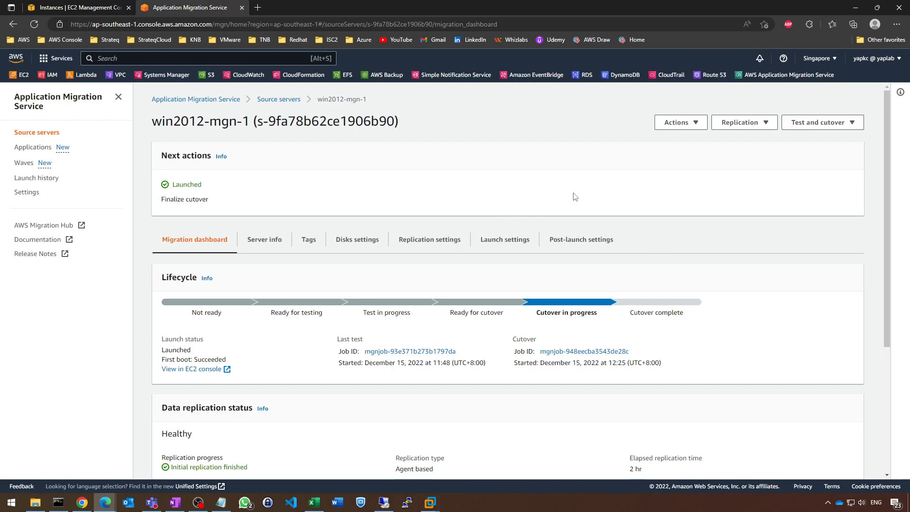
scroll(575, 196, "down", 4)
scroll(575, 197, "up", 4)
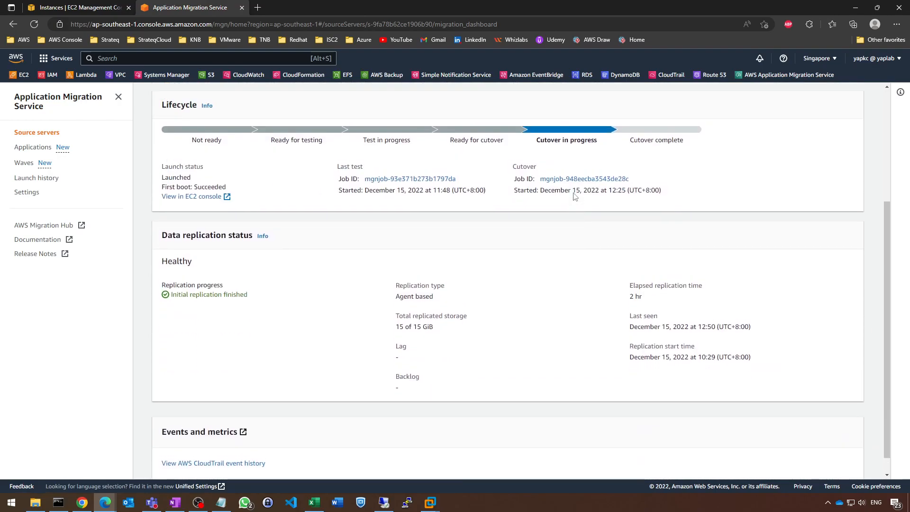
Refresh the EC2 snapshots list and the instances list to check the migration service's resources.
left_click(113, 8)
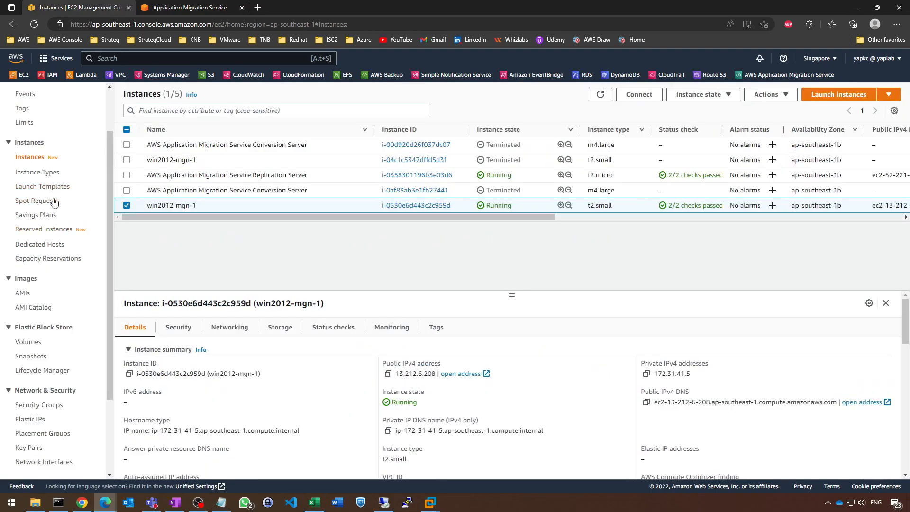
left_click(30, 356)
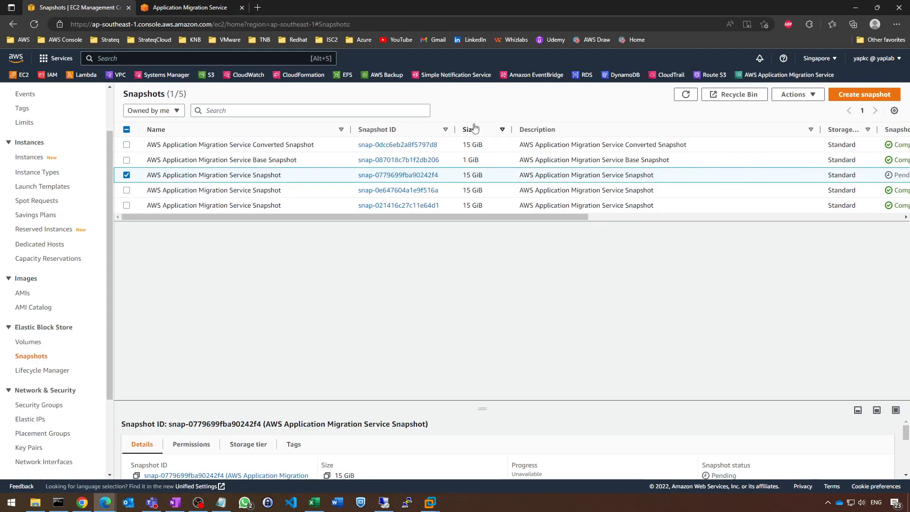
left_click(686, 94)
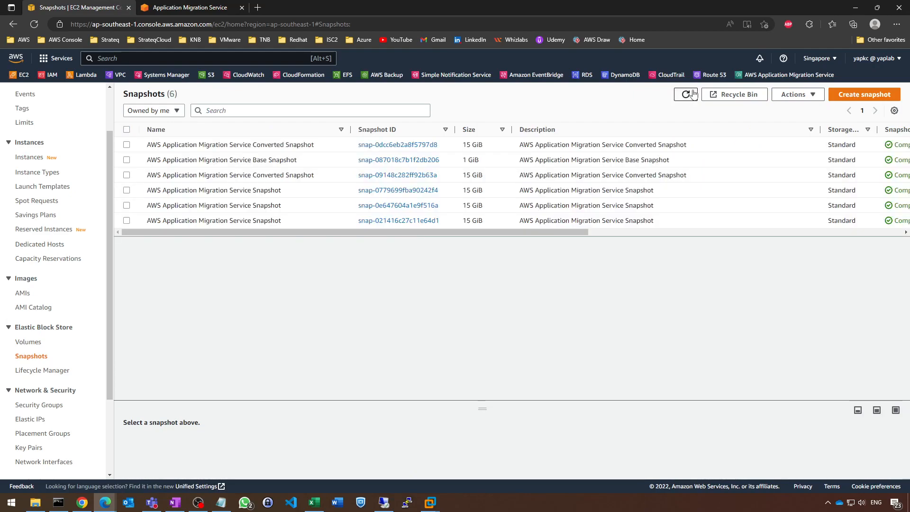
left_click(49, 172)
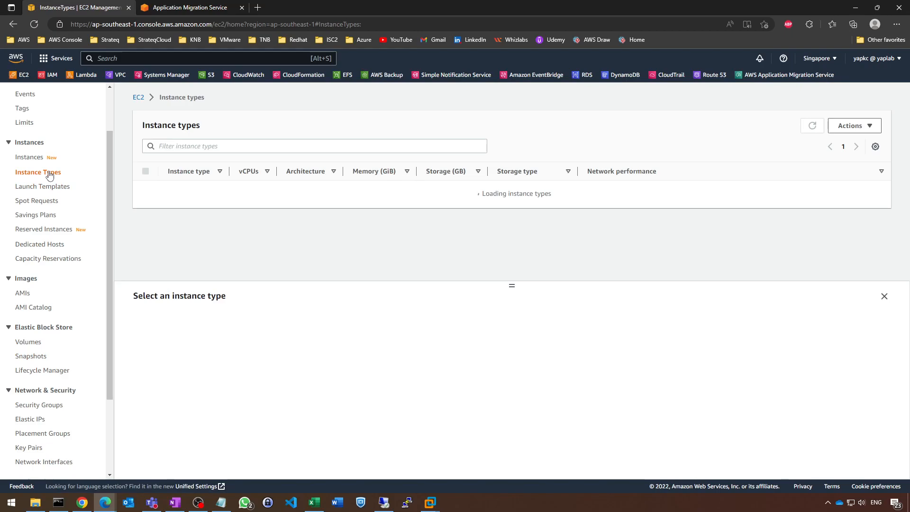
left_click(26, 158)
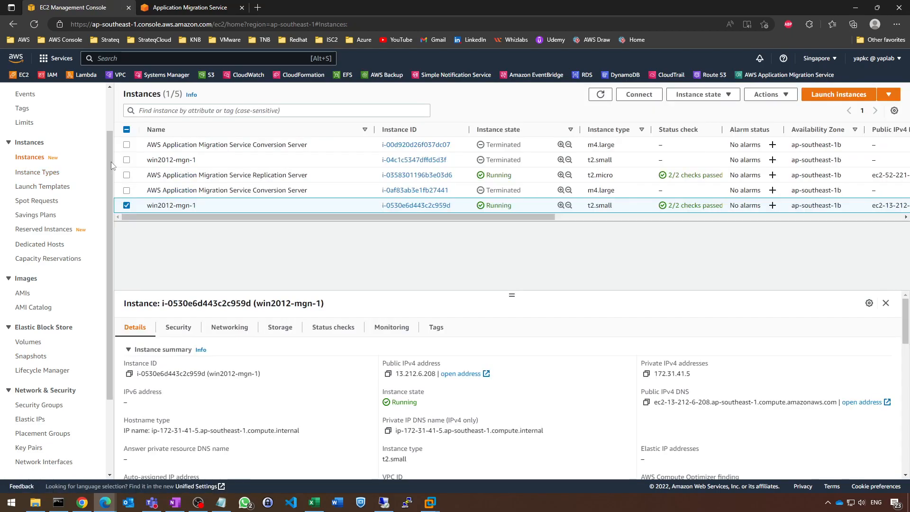
left_click(601, 94)
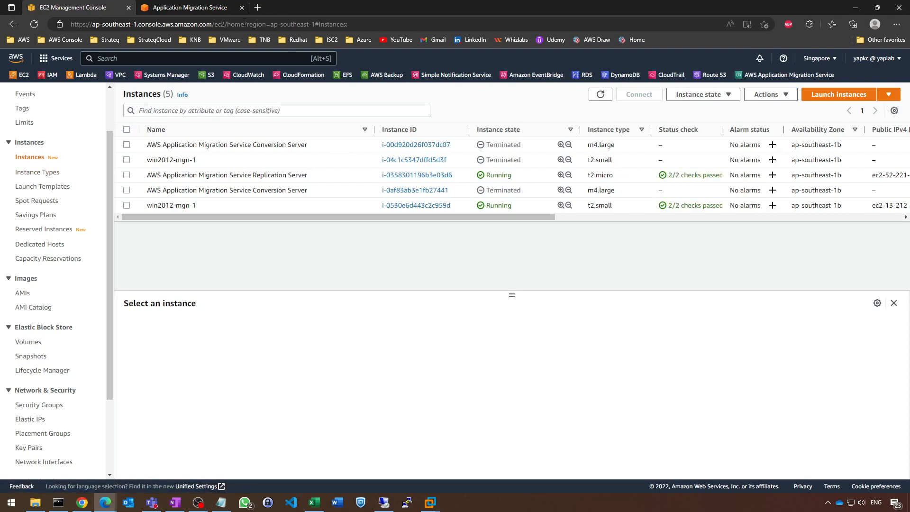
Finalize the cutover for the win2012-mgn-1 source server in Application Migration Service.
left_click(220, 8)
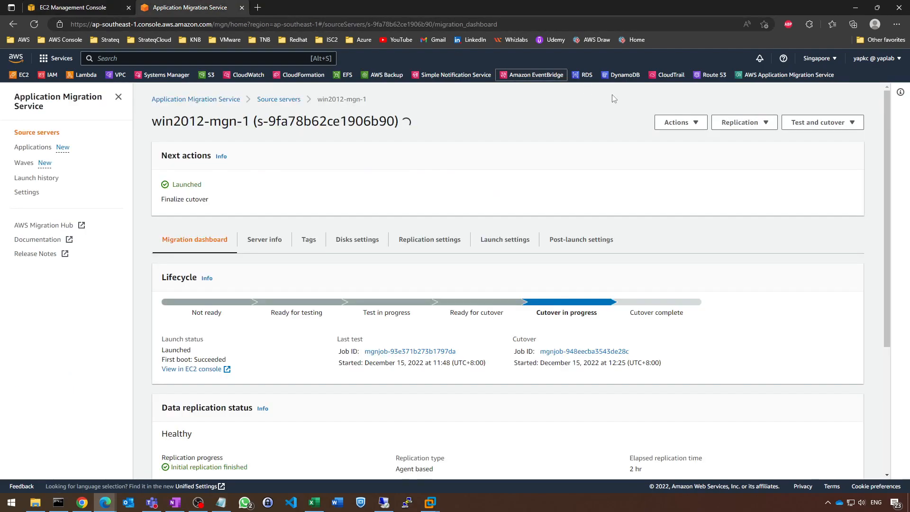
left_click(799, 124)
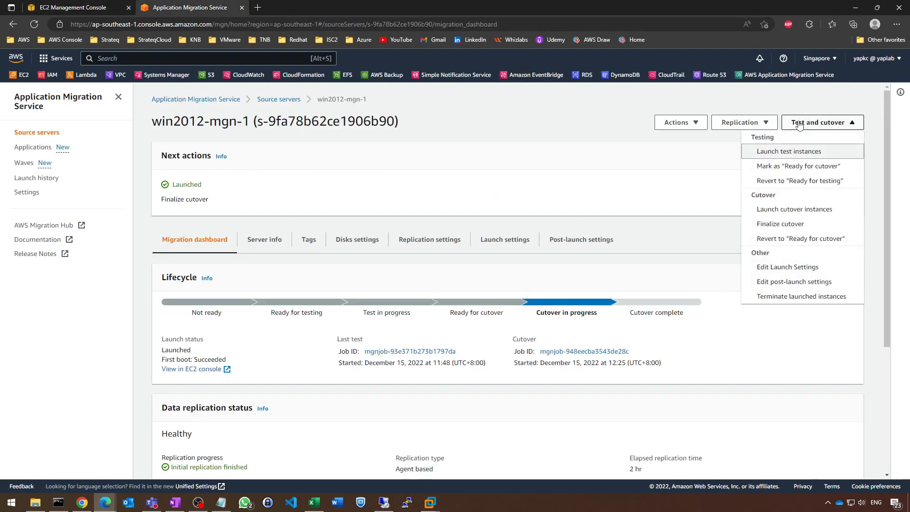
left_click(815, 224)
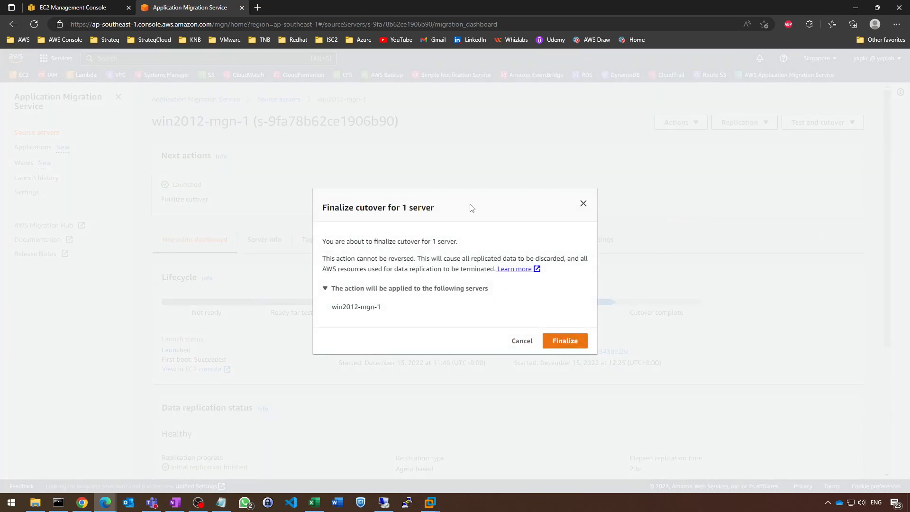
left_click(560, 342)
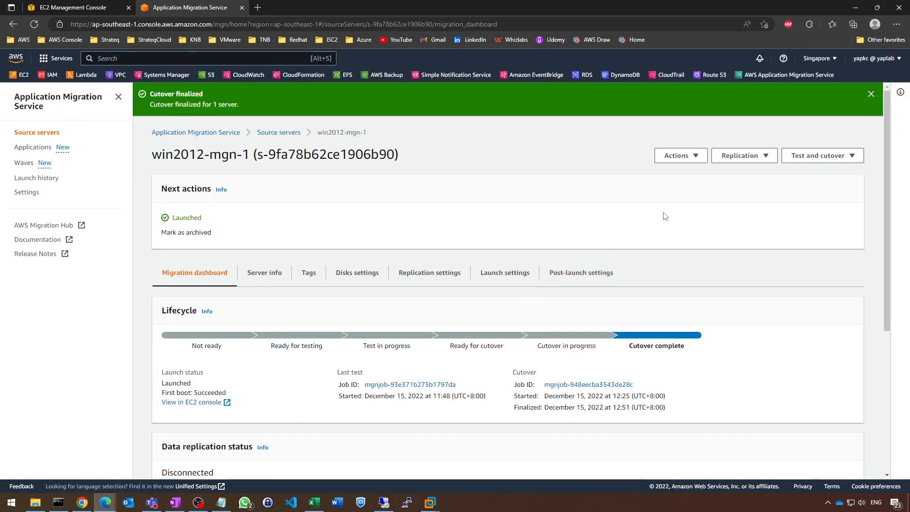
Review the server's post-cutover dashboard and the source servers list, and refresh the EC2 instances list.
scroll(666, 216, "down", 1)
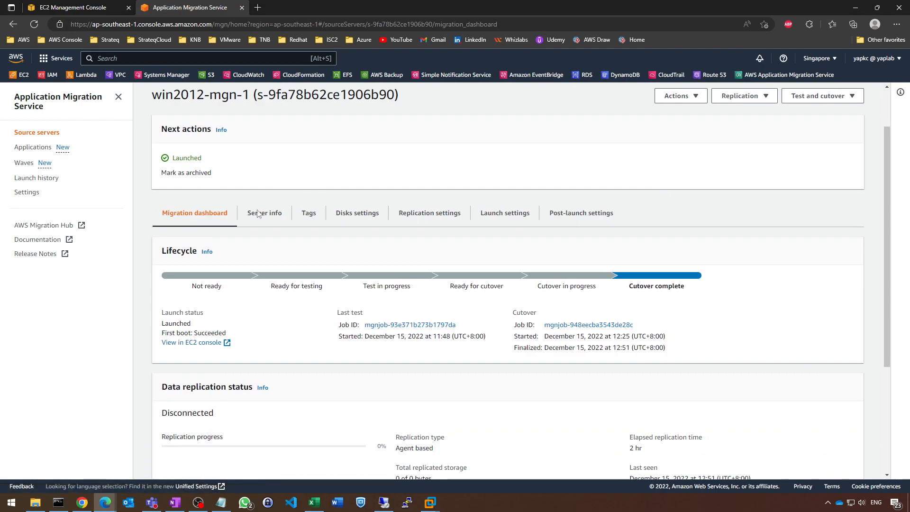
left_click(51, 133)
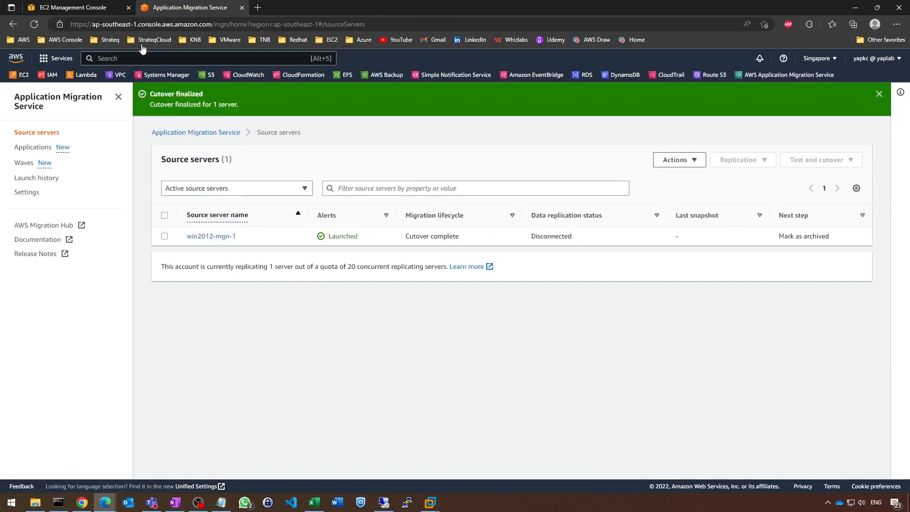
left_click(92, 5)
left_click(602, 98)
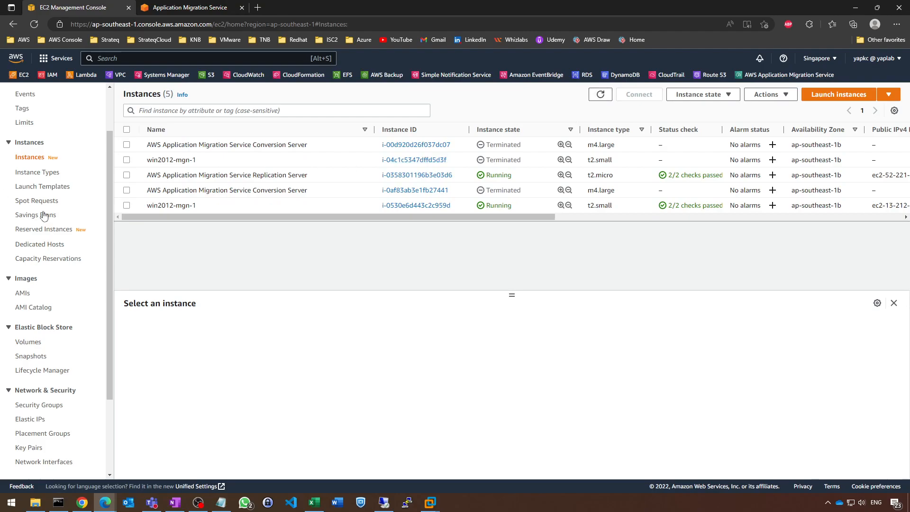
Check the EC2 security groups, instances and snapshots lists for remaining Application Migration Service resources.
left_click(37, 406)
left_click_drag(225, 146, 454, 141)
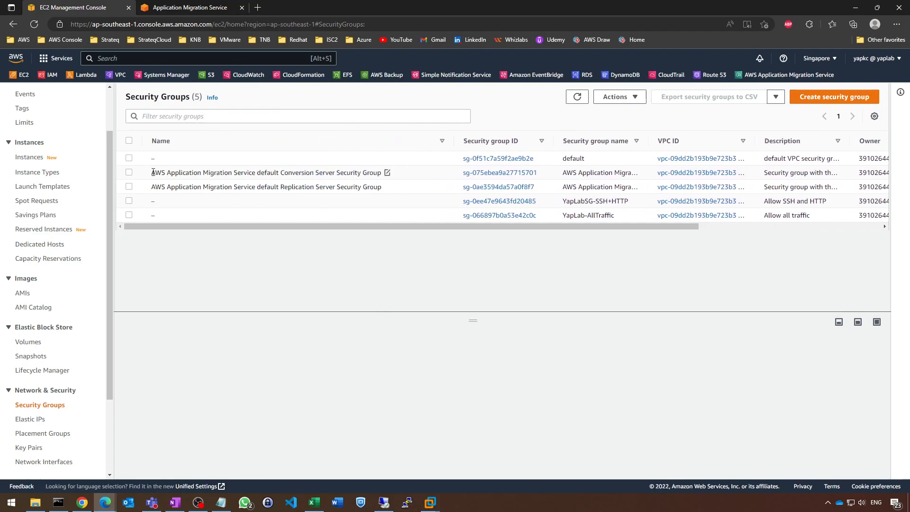
left_click(25, 158)
left_click(601, 95)
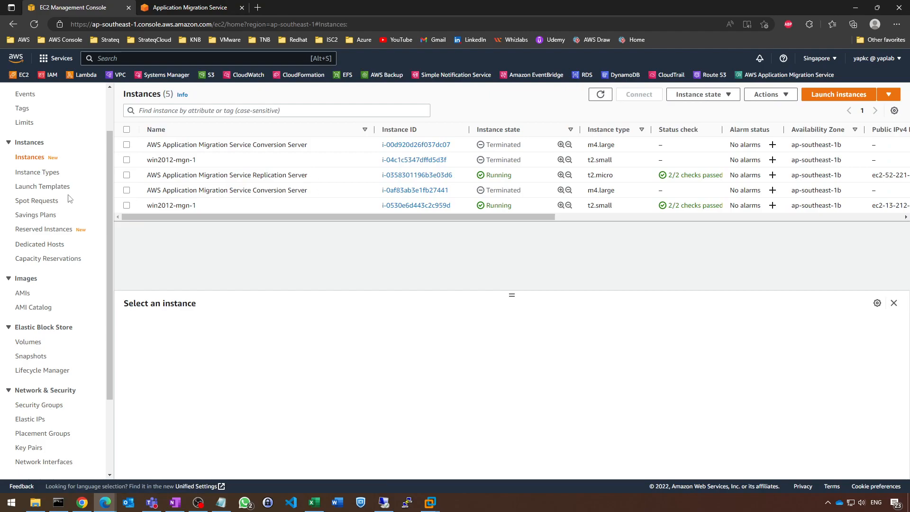
left_click(38, 358)
left_click(690, 99)
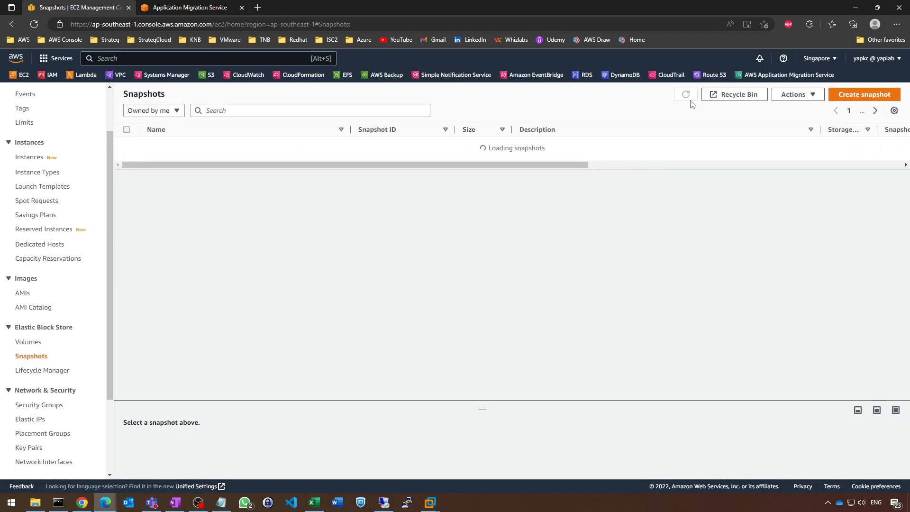
left_click(18, 159)
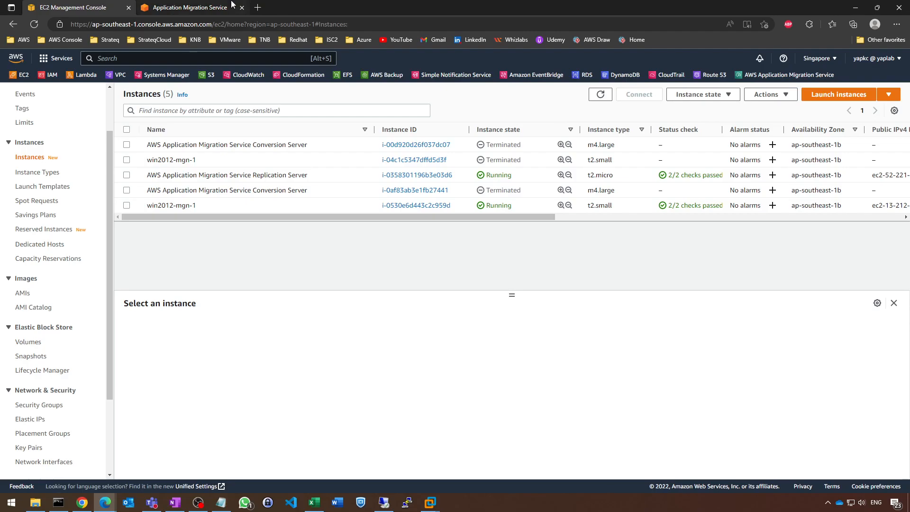
Archive the win2012-mgn-1 source server in Application Migration Service.
left_click(201, 10)
left_click(471, 237)
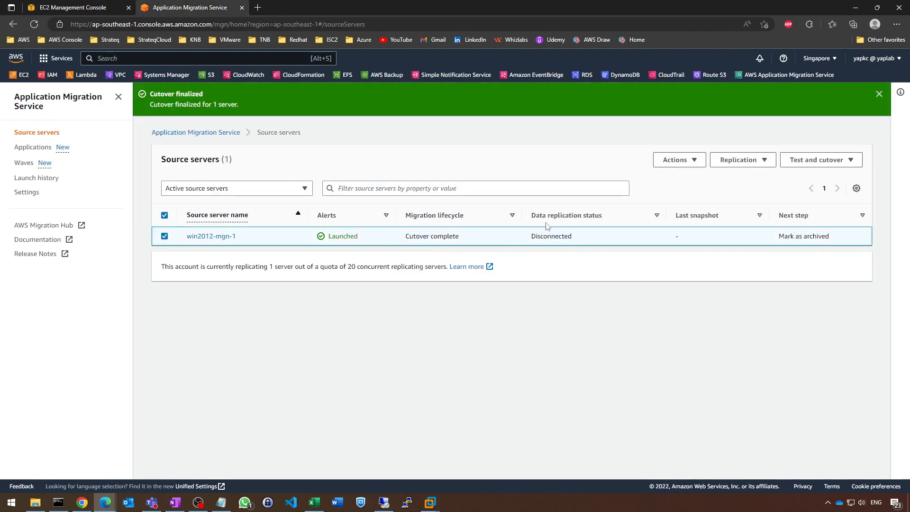
left_click(683, 163)
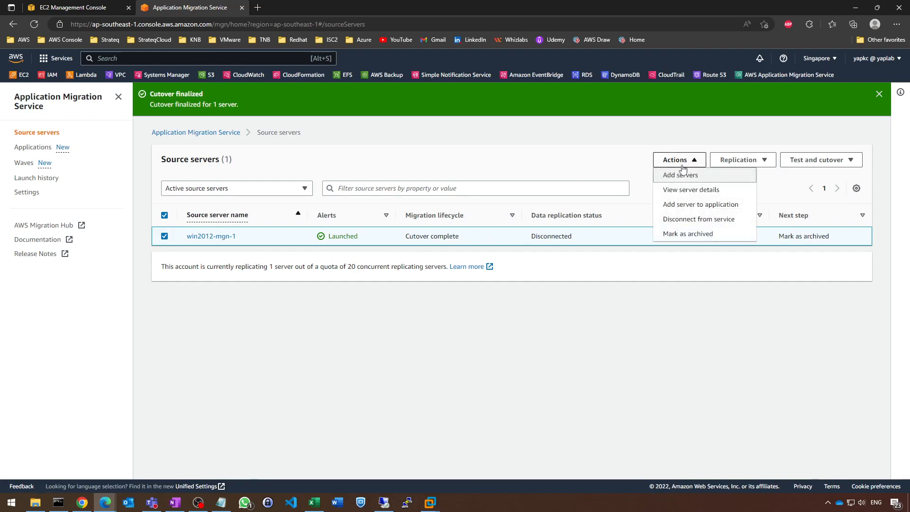
left_click(693, 235)
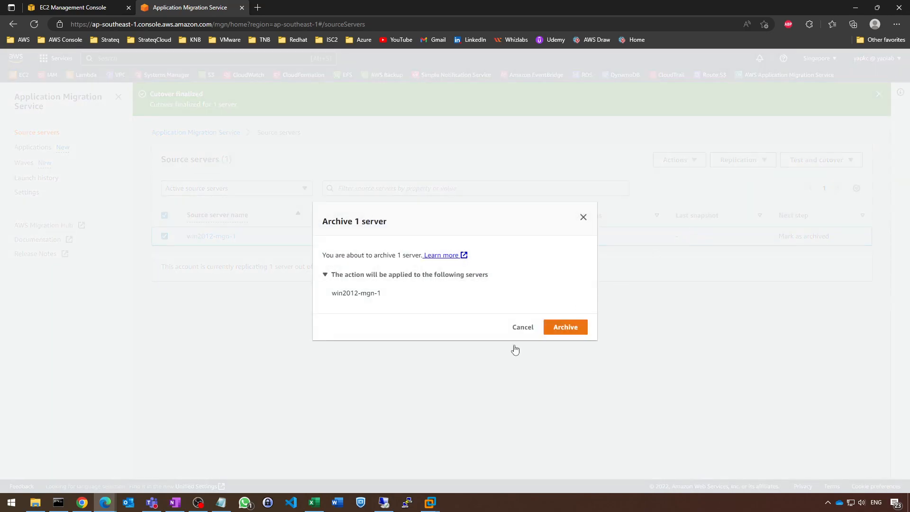
left_click(565, 332)
Review the archived source servers with the notifications dismissed, and refresh the EC2 instances list.
left_click(275, 227)
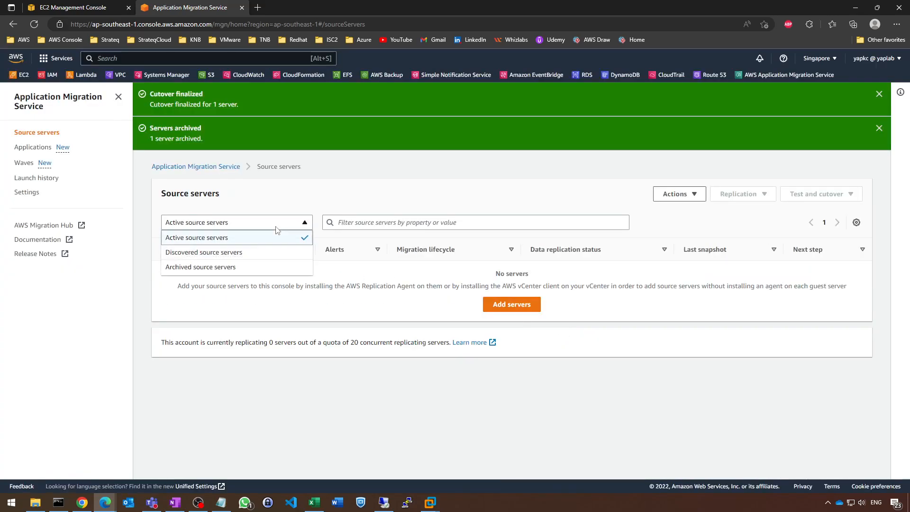
left_click(232, 266)
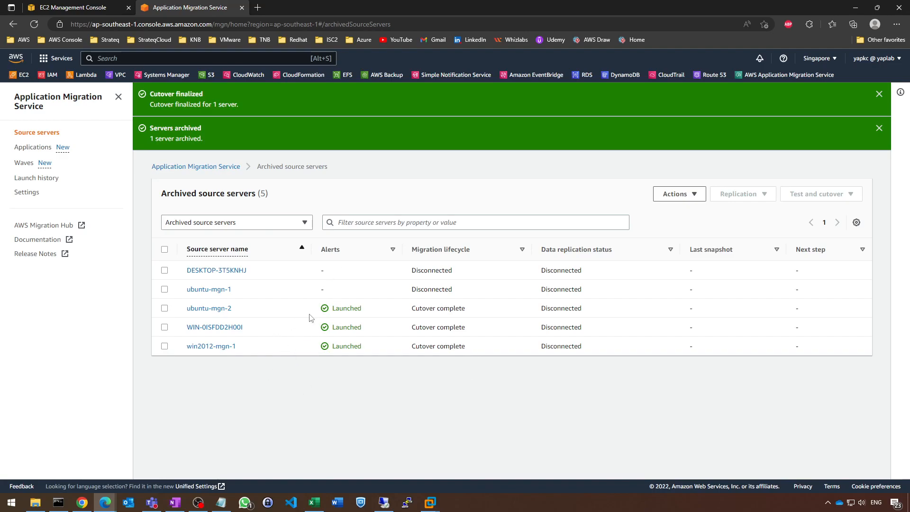
left_click(880, 128)
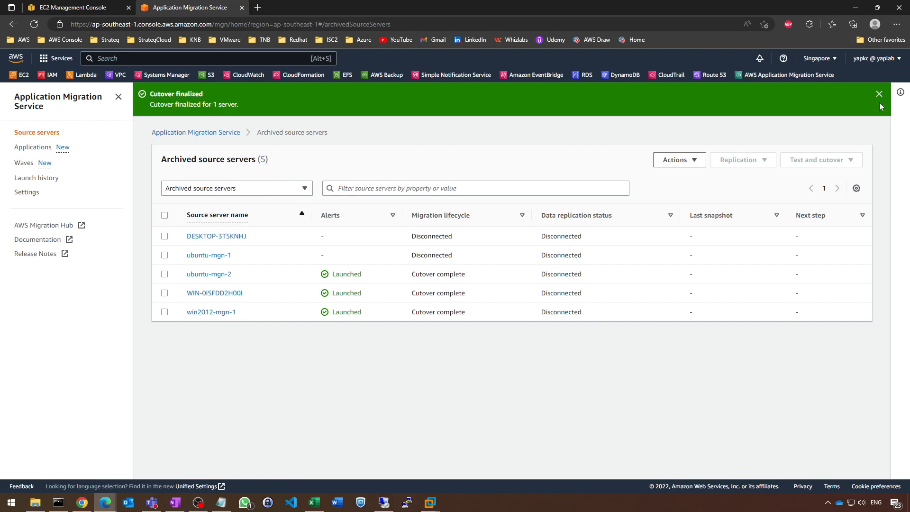
left_click(880, 94)
left_click(93, 6)
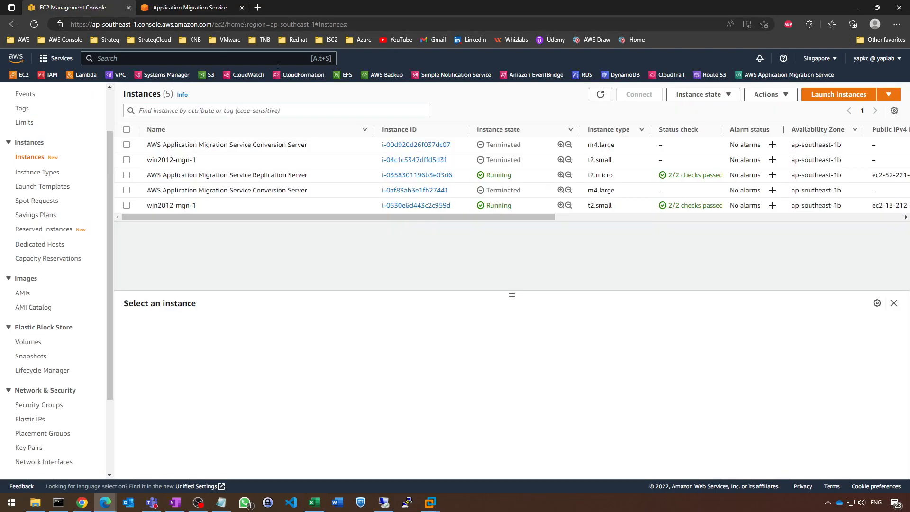
left_click(600, 94)
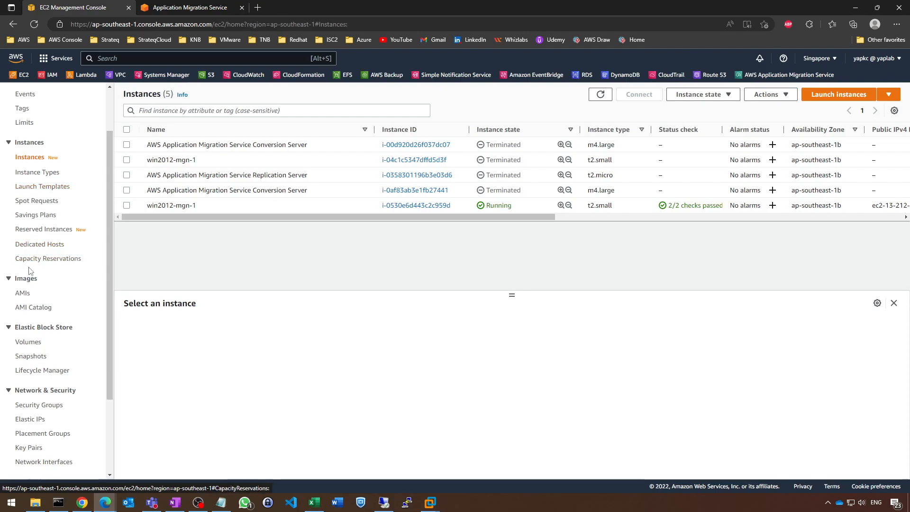
Delete all four Application Migration Service snapshots in EC2, confirming the deletion with "delete".
left_click(32, 356)
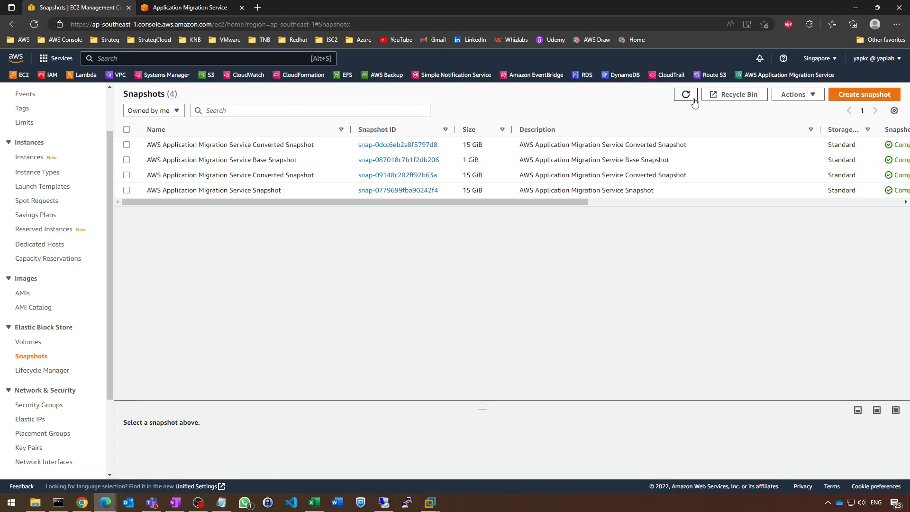
left_click(126, 130)
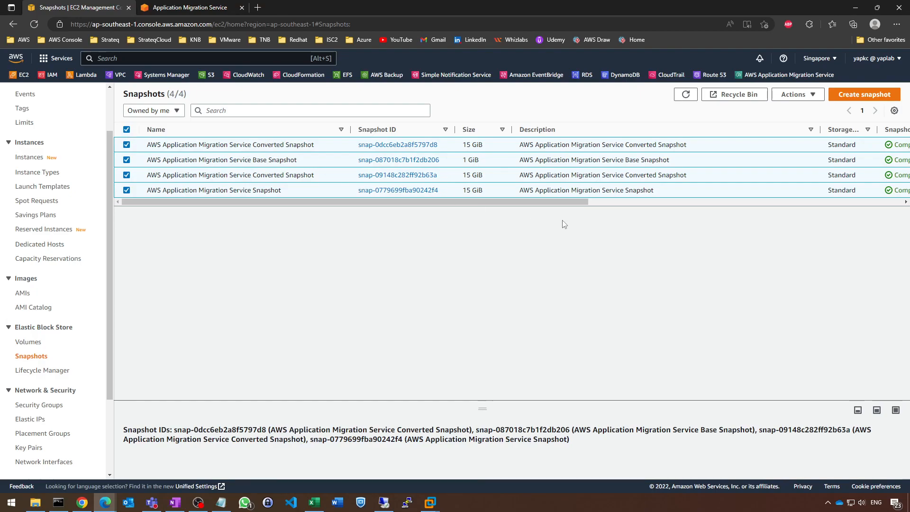
left_click(824, 96)
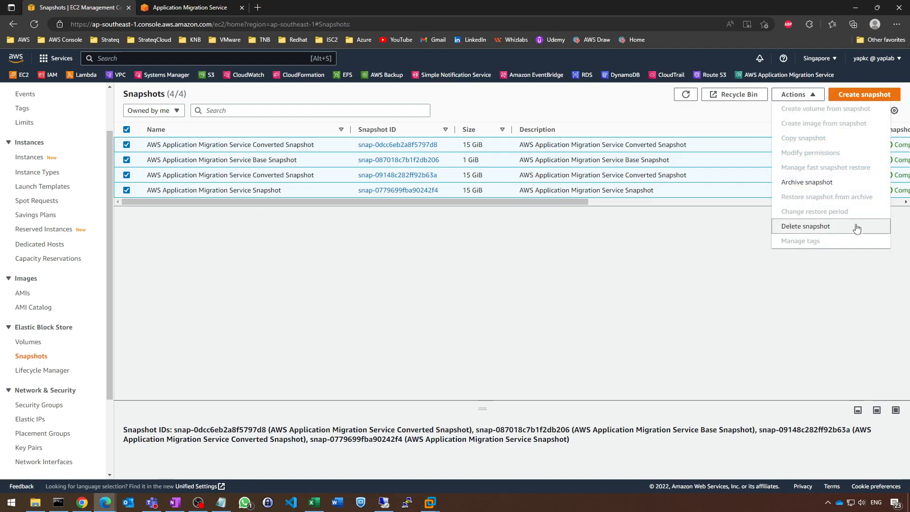
left_click(853, 226)
left_click(420, 325)
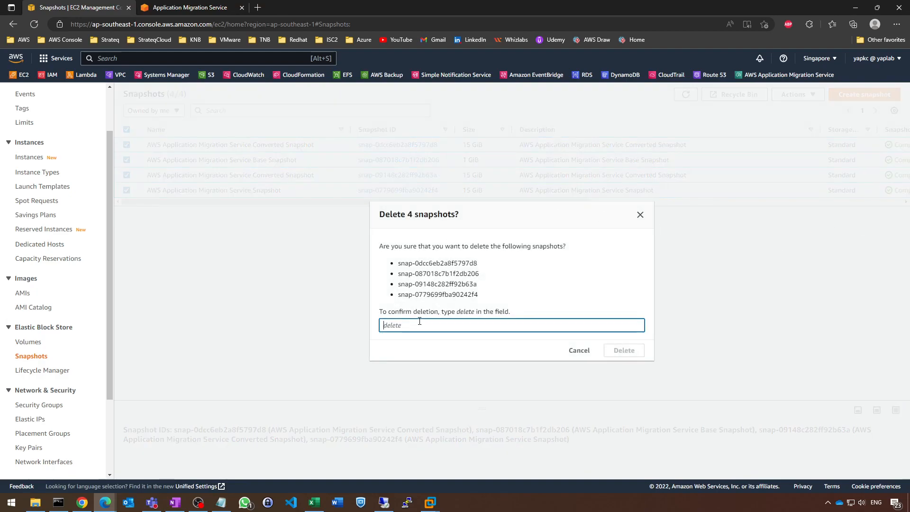
type("delete")
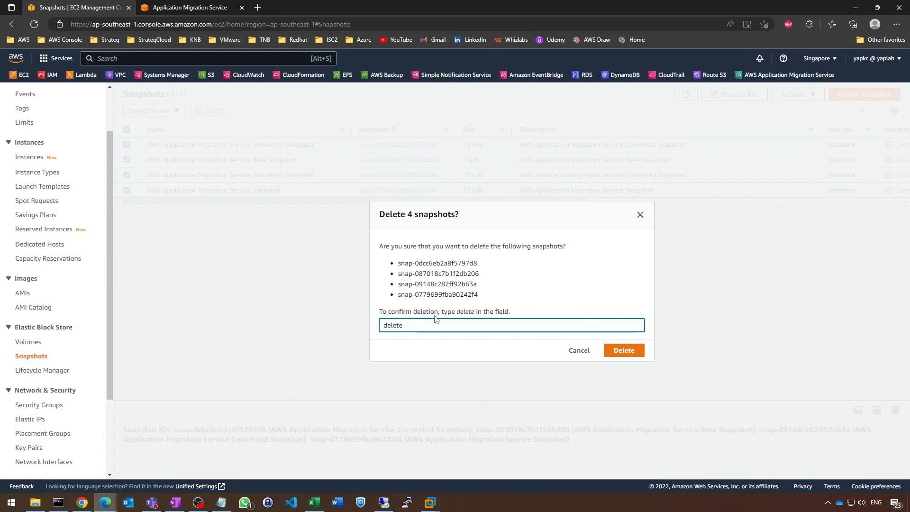
left_click(624, 349)
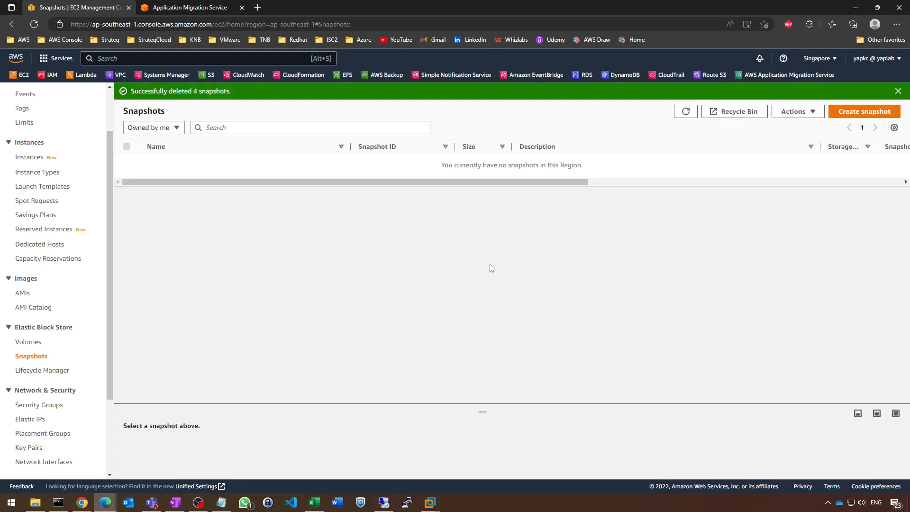
Return to the EC2 instances list and disconnect the remote desktop session to the migrated Windows Server 2012 R2 instance.
left_click(33, 158)
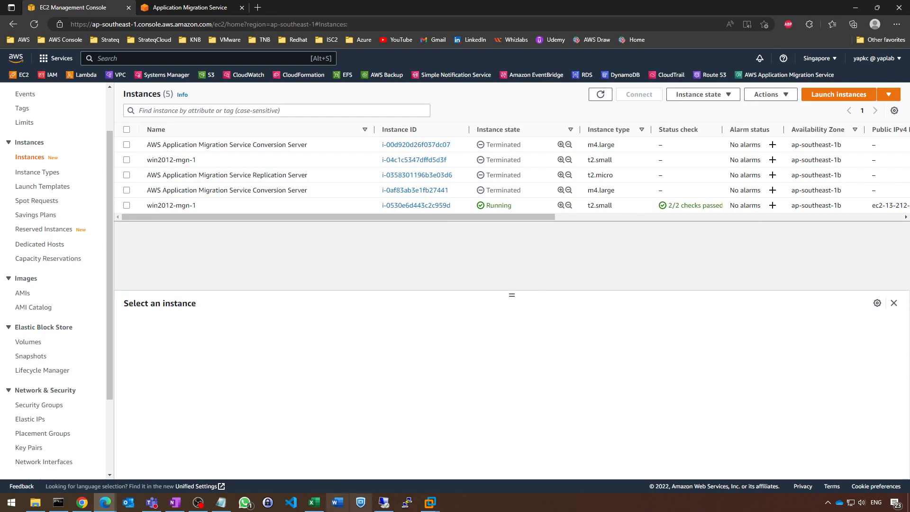
left_click(384, 502)
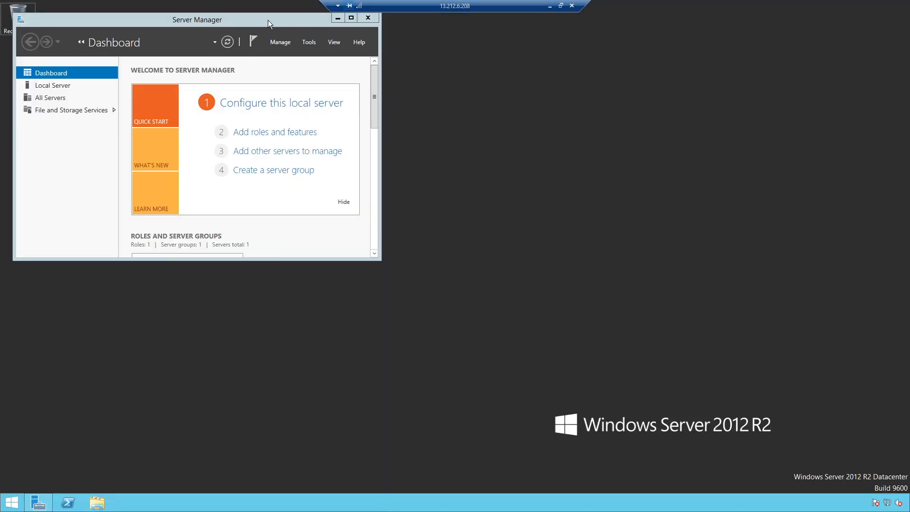
left_click(572, 5)
left_click(484, 272)
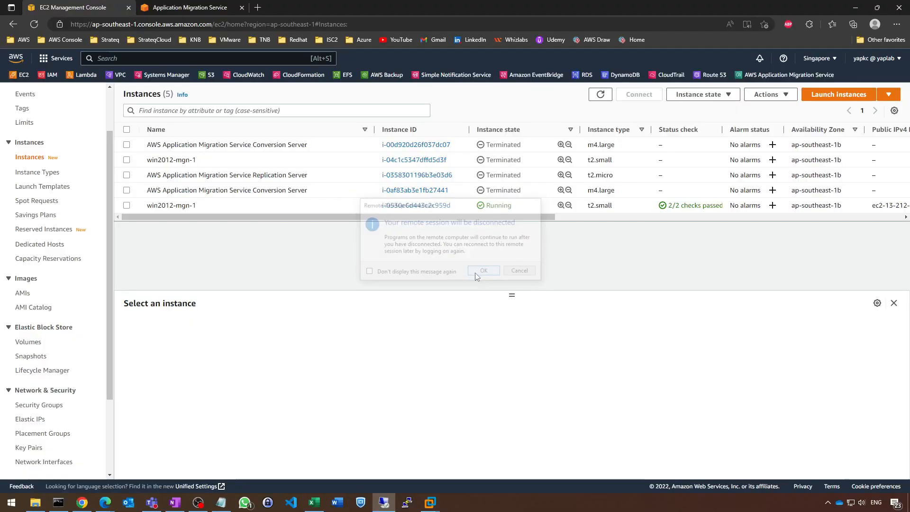
Terminate the running win2012-mgn-1 EC2 instance and leave no instance selected in the list.
left_click(126, 205)
left_click(719, 96)
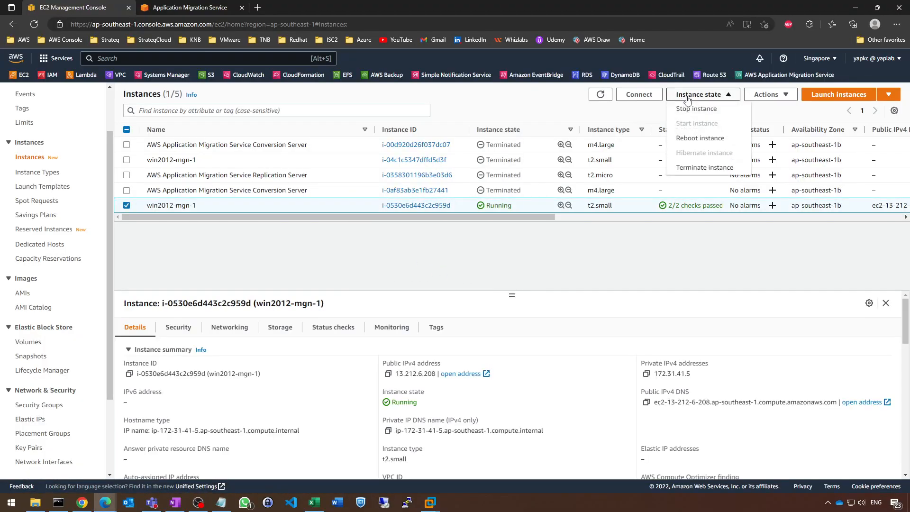
left_click(704, 167)
left_click(611, 370)
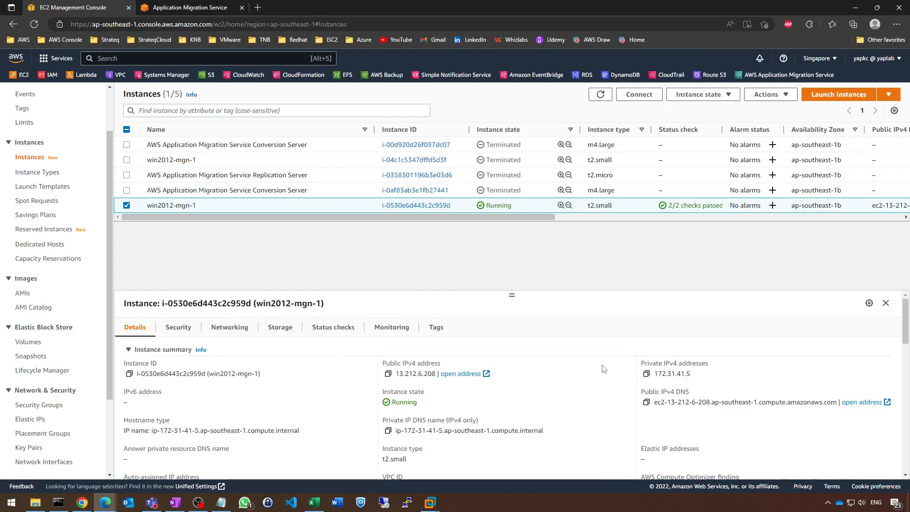
left_click(497, 177)
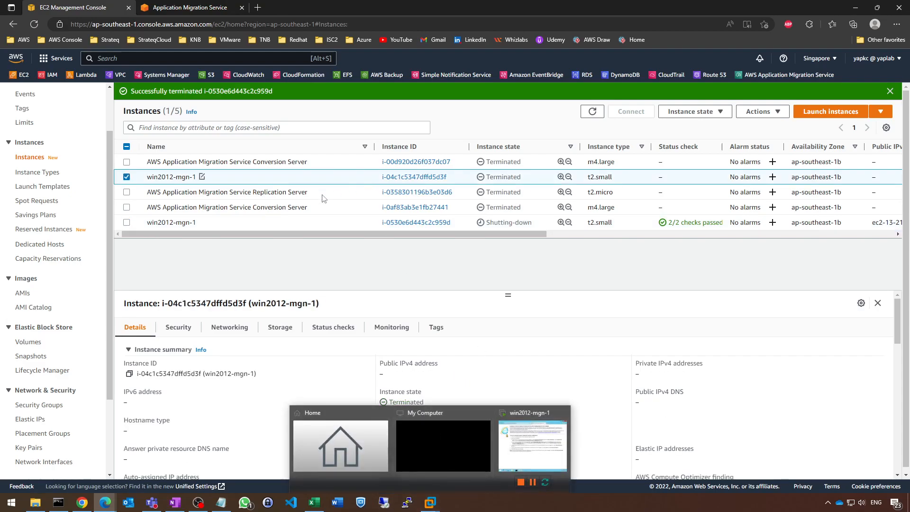
left_click(127, 178)
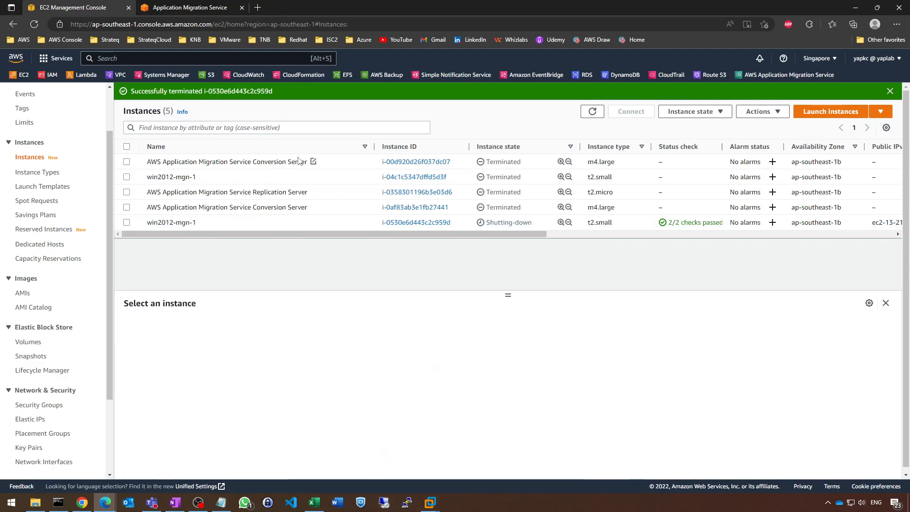
Switch to OneNote and review the migration flow on the Lab 4 and Architecture Diagram pages.
left_click(170, 505)
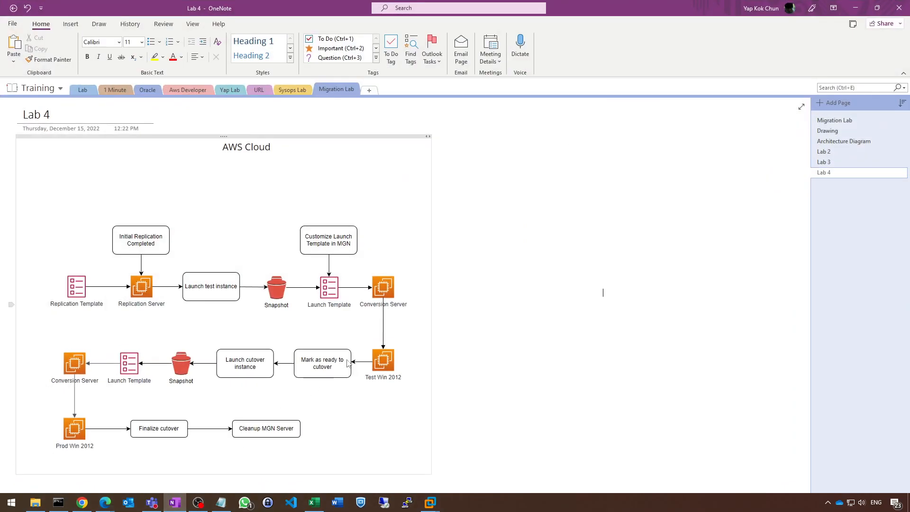
left_click(854, 141)
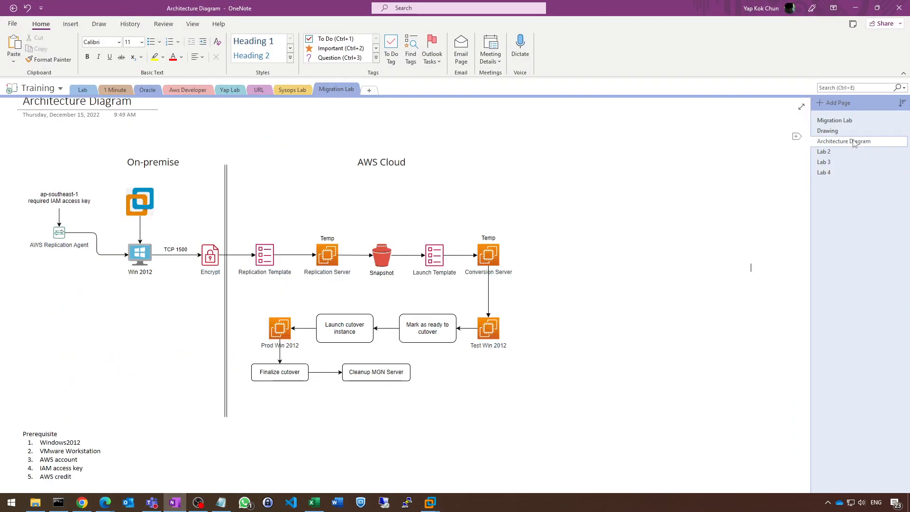